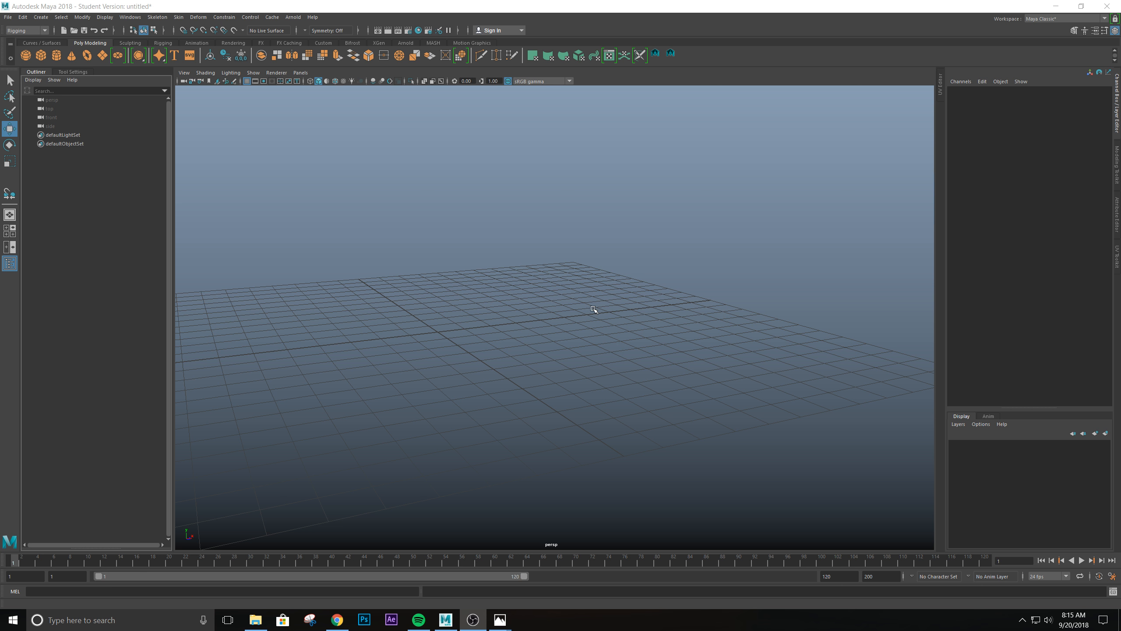
- Create a polygon cylinder and move it up and away from the grid origin to about X 9.1, Y 9.8
alt+drag(543, 351, 518, 349)
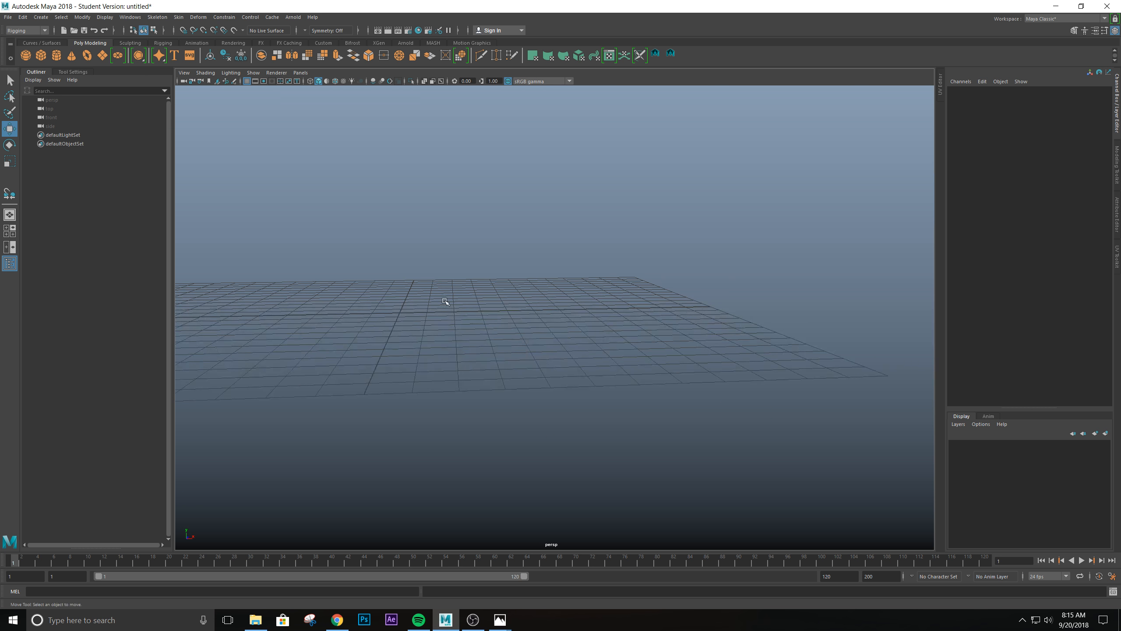
alt+drag(445, 301, 514, 361)
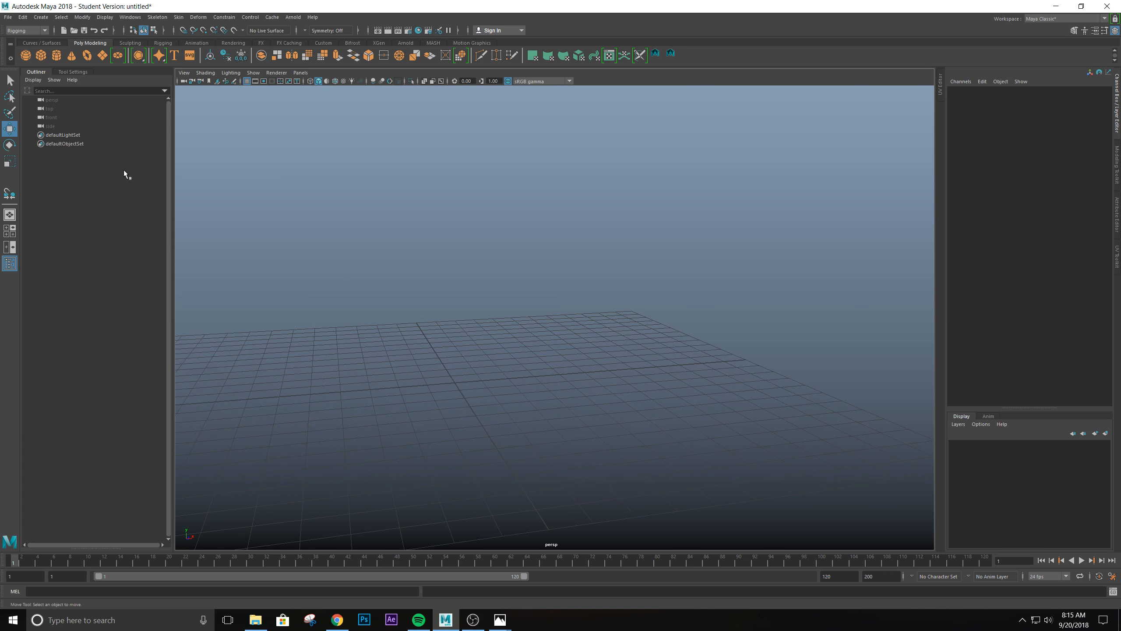
click(57, 56)
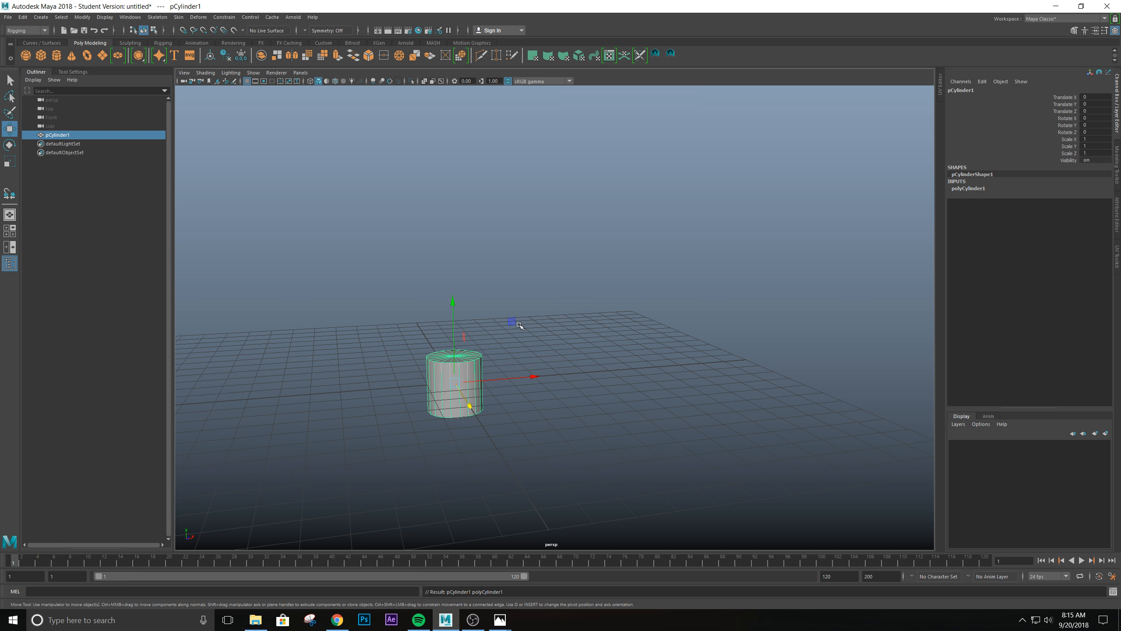
drag(512, 321, 779, 143)
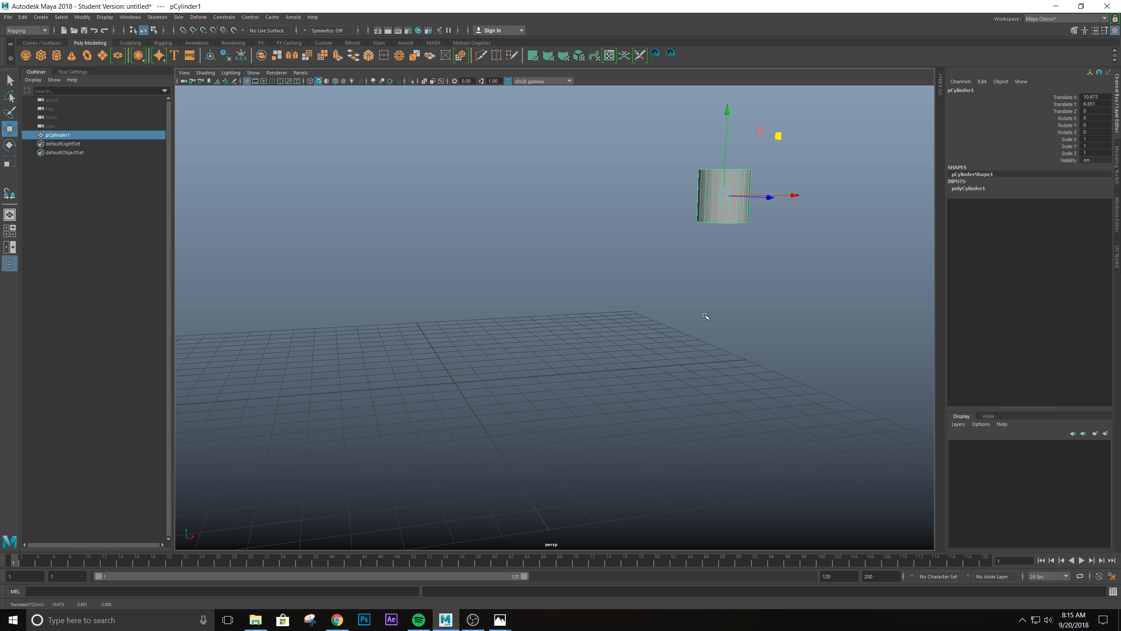
alt+middle_drag(626, 313, 548, 436)
alt+drag(548, 435, 530, 433)
alt+middle_drag(607, 359, 660, 346)
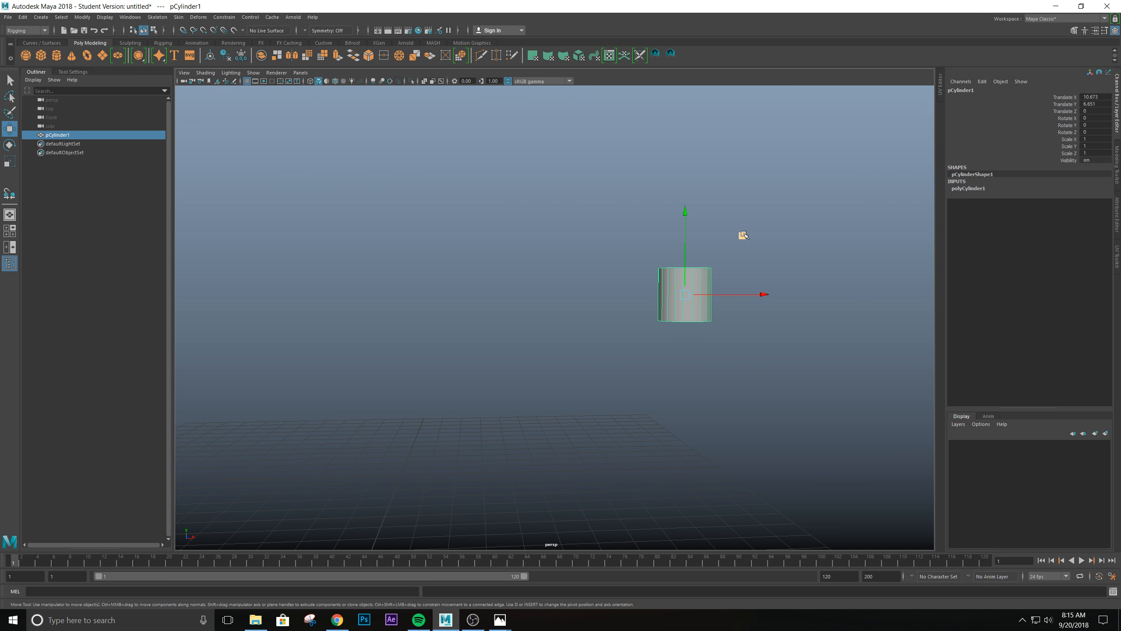
drag(742, 236, 668, 150)
alt+middle_drag(581, 236, 623, 268)
alt+drag(569, 276, 573, 278)
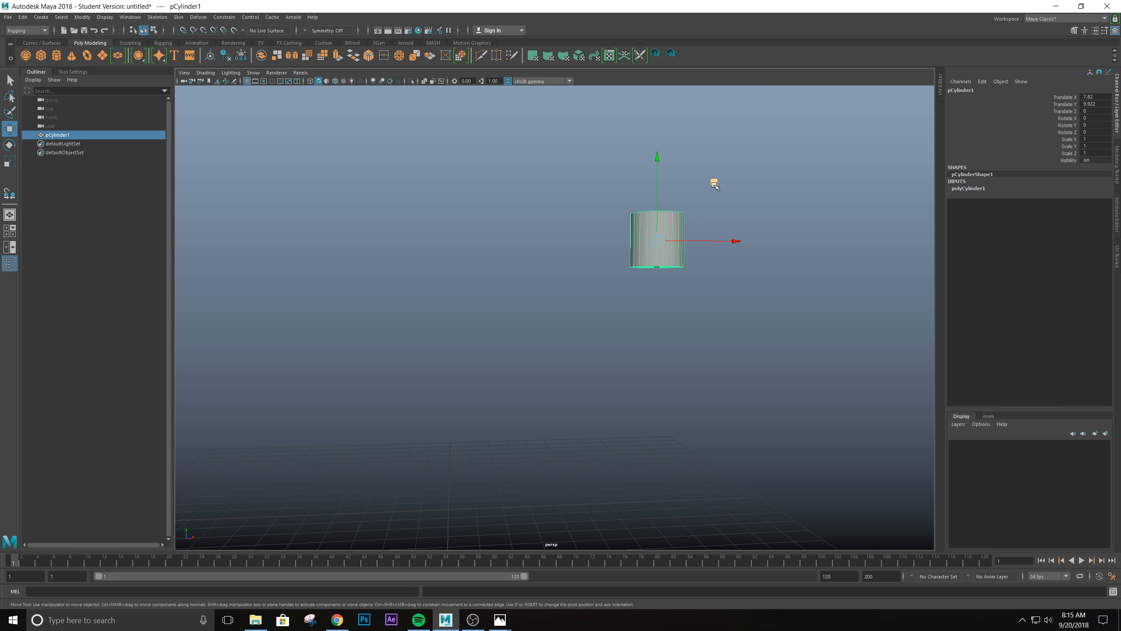
drag(715, 184, 746, 187)
alt+drag(560, 347, 602, 356)
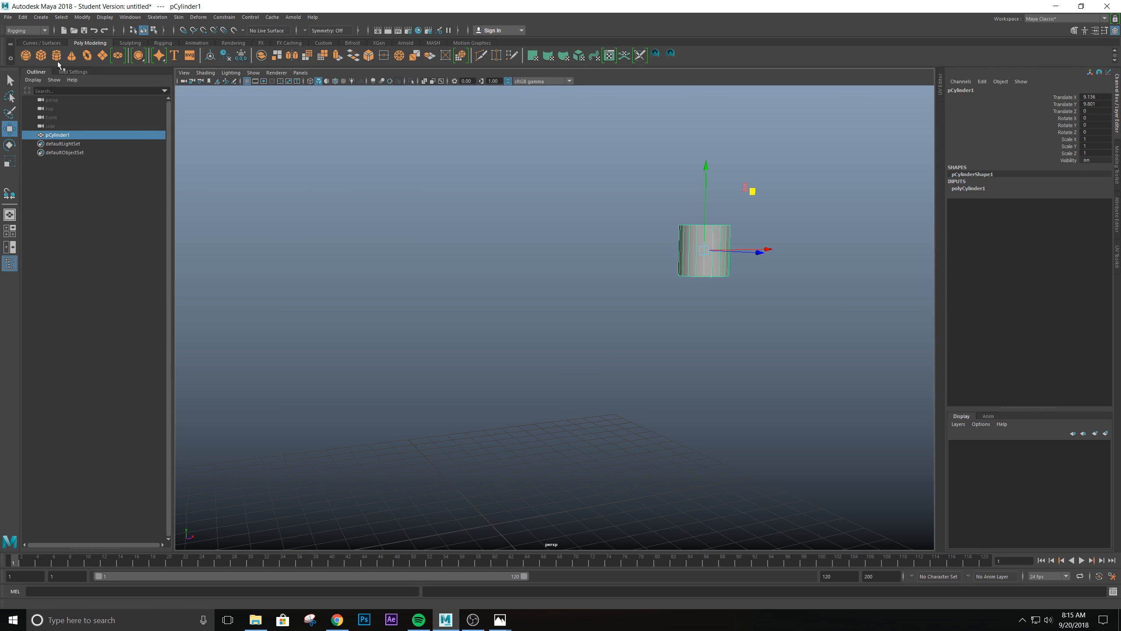
- Create a polygon cube and move it to about X 8.2, Y 10.7 so it overlaps the cylinder's upper edge
click(42, 55)
scroll(433, 350, down, 5)
scroll(451, 373, up, 3)
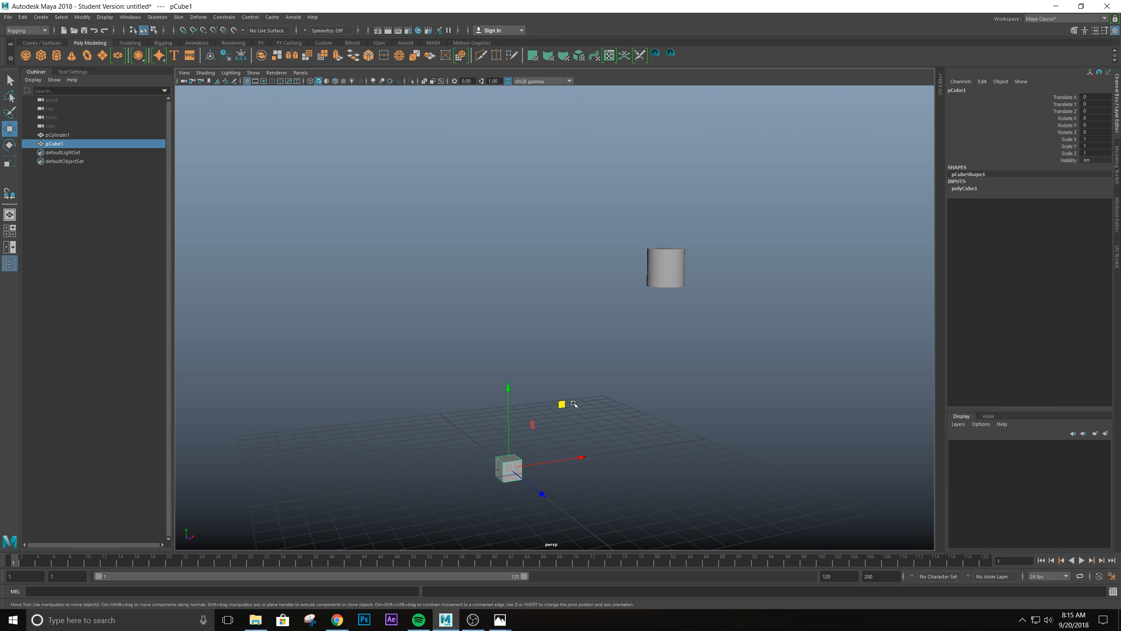
drag(574, 404, 715, 190)
scroll(738, 285, down, 2)
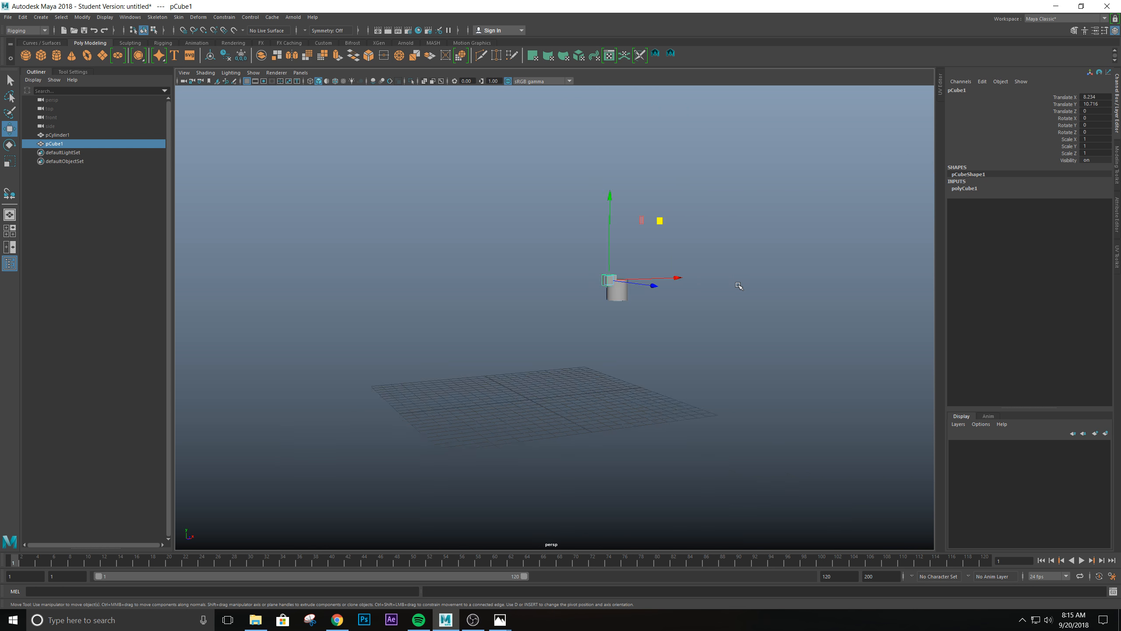
scroll(739, 286, up, 4)
alt+drag(738, 286, 631, 360)
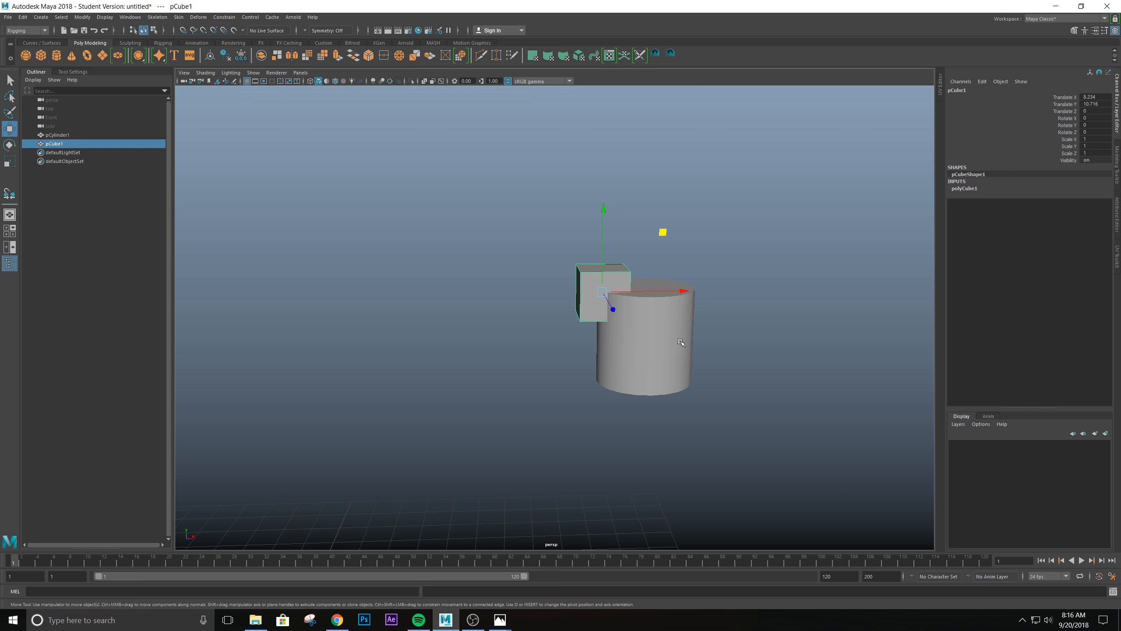
- Select both the cylinder and the cube, switch to the Modeling menu set, and combine them into one mesh
alt+drag(782, 323, 785, 326)
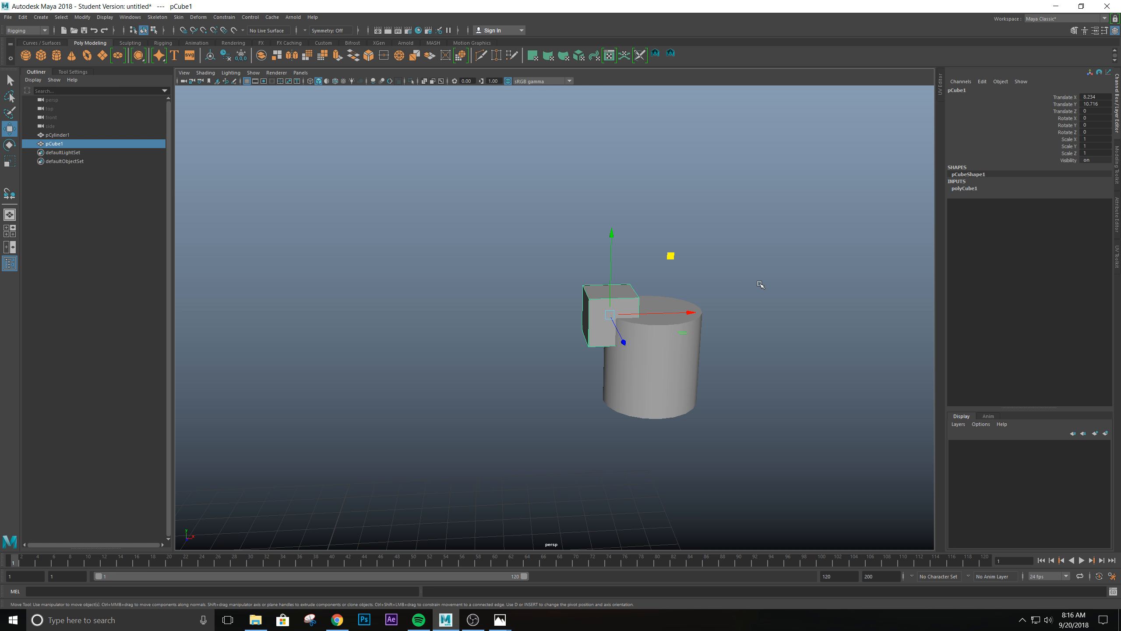
drag(761, 283, 586, 385)
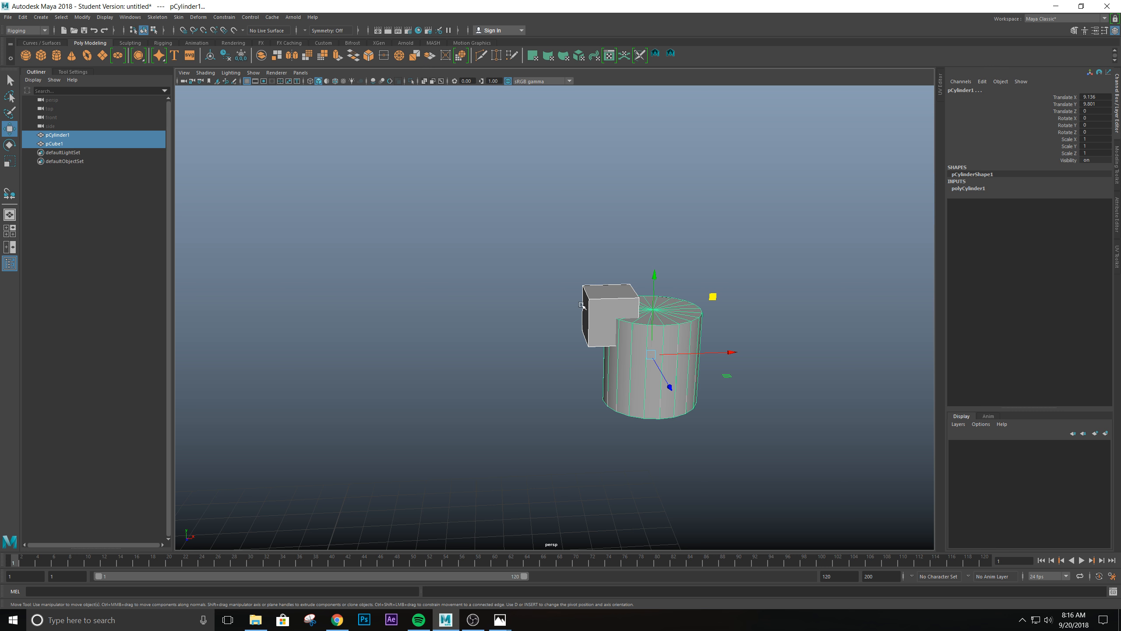
drag(549, 237, 768, 460)
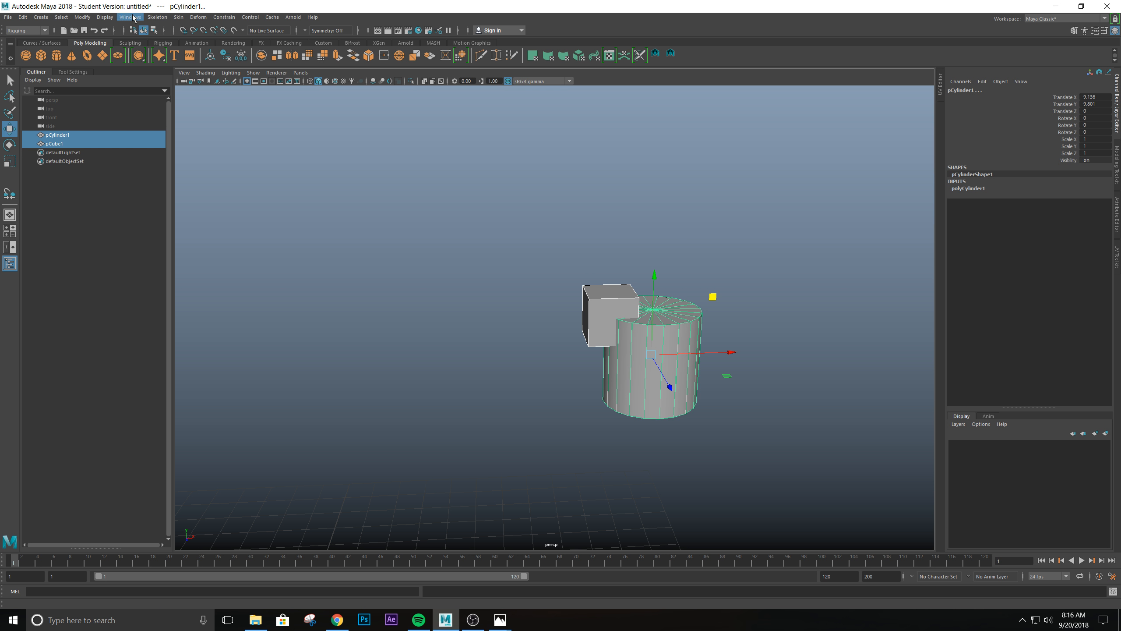
click(44, 31)
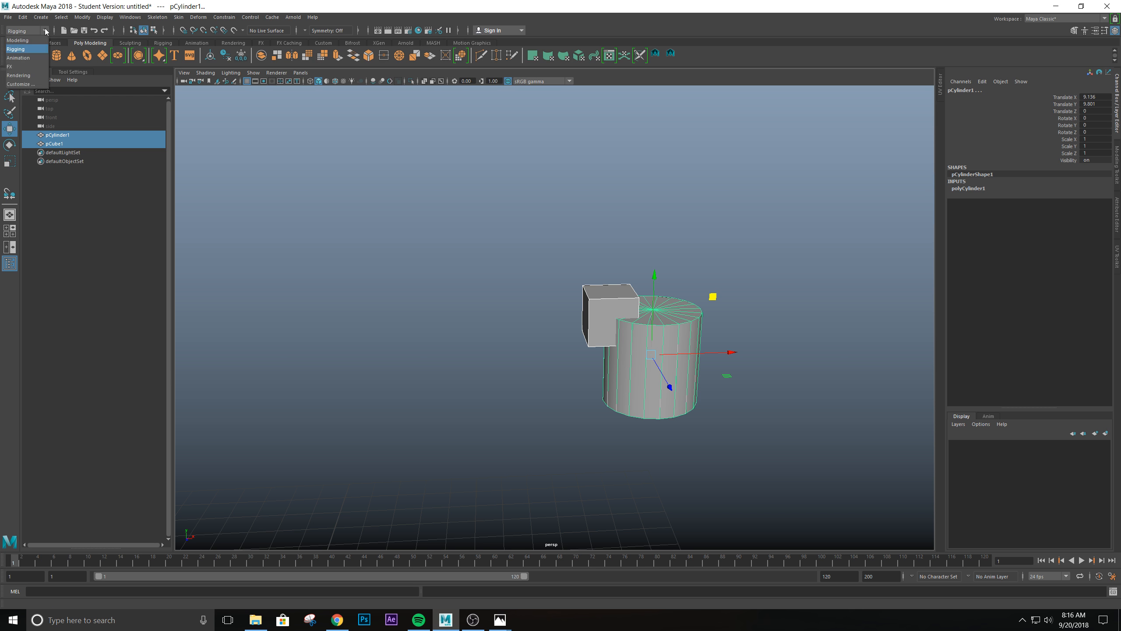
click(29, 41)
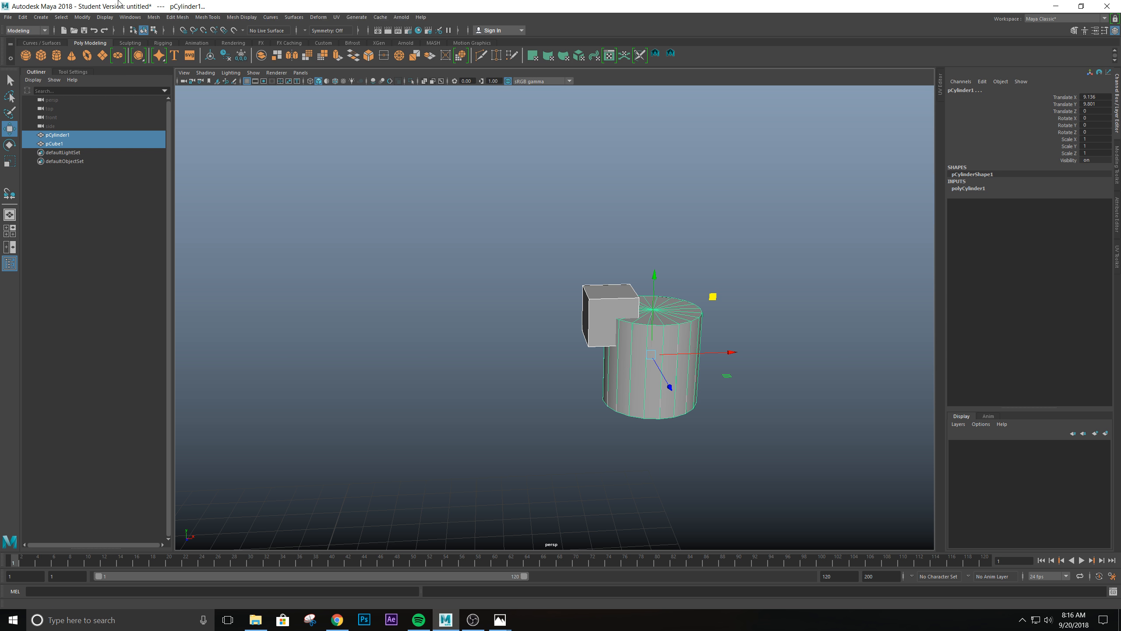
click(161, 18)
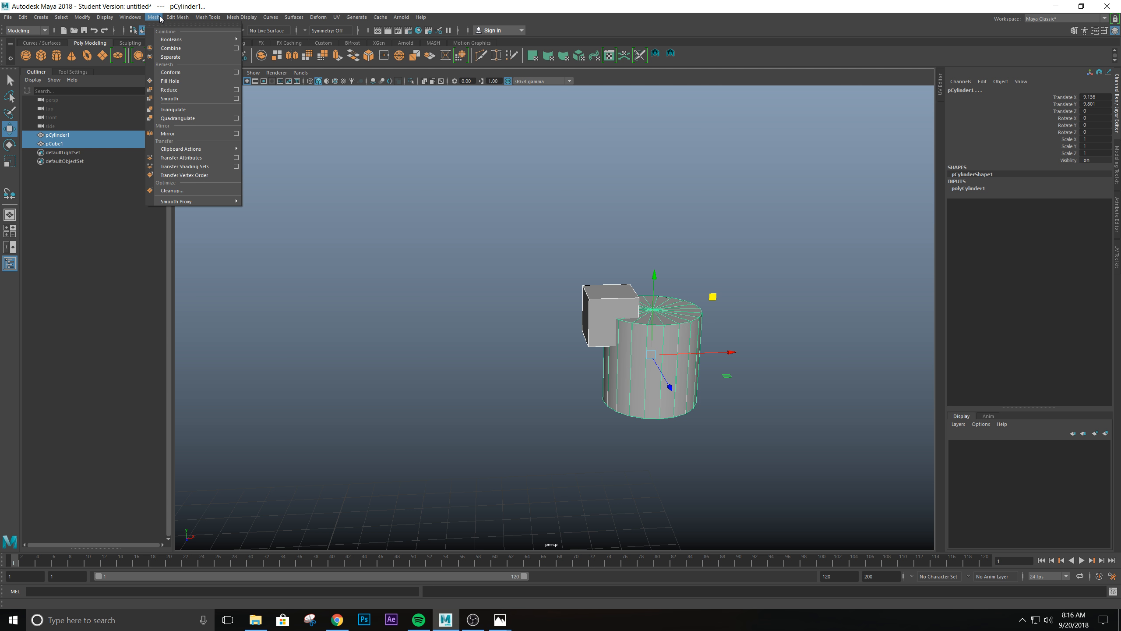
click(175, 48)
- Separate the combined mesh back into individual cube and cylinder pieces
scroll(505, 440, down, 2)
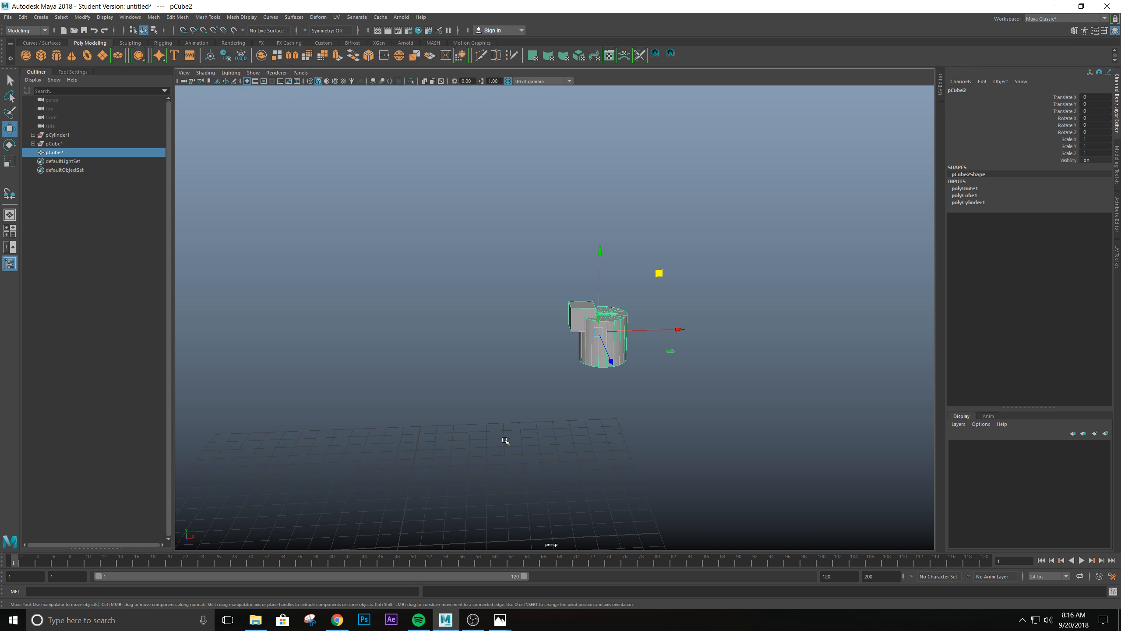
alt+drag(505, 440, 623, 370)
scroll(568, 385, up, 2)
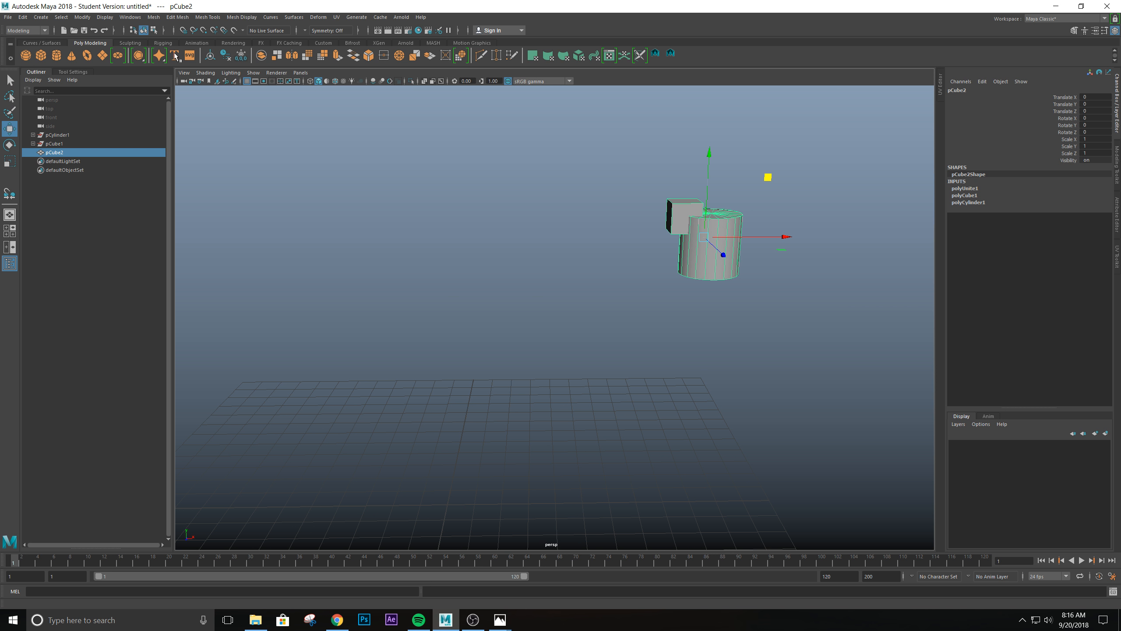
click(153, 17)
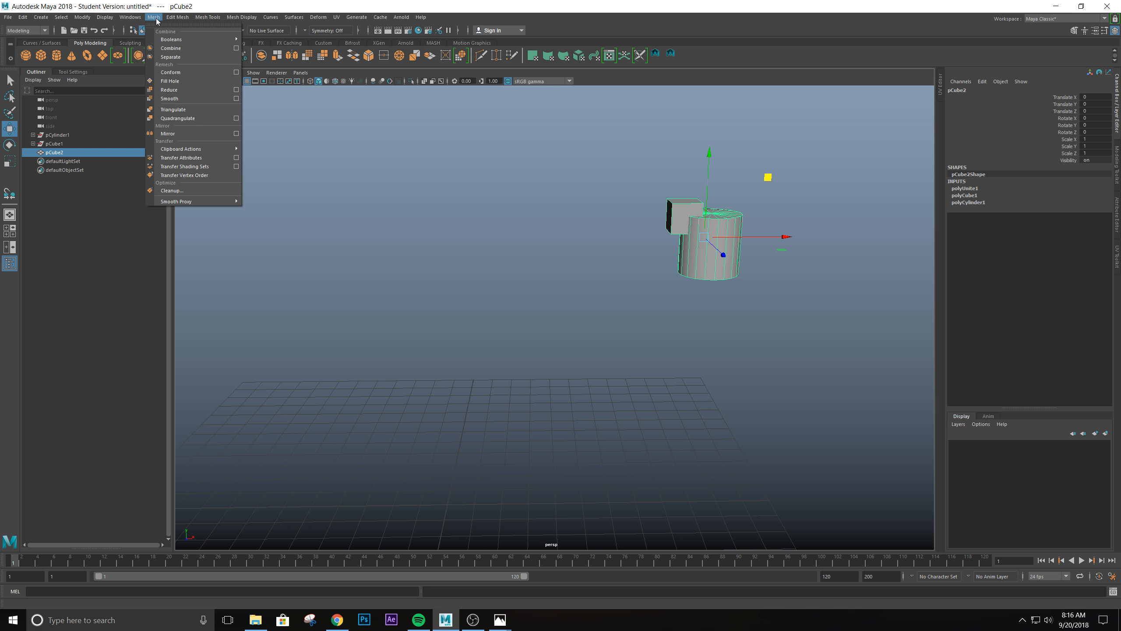
click(171, 57)
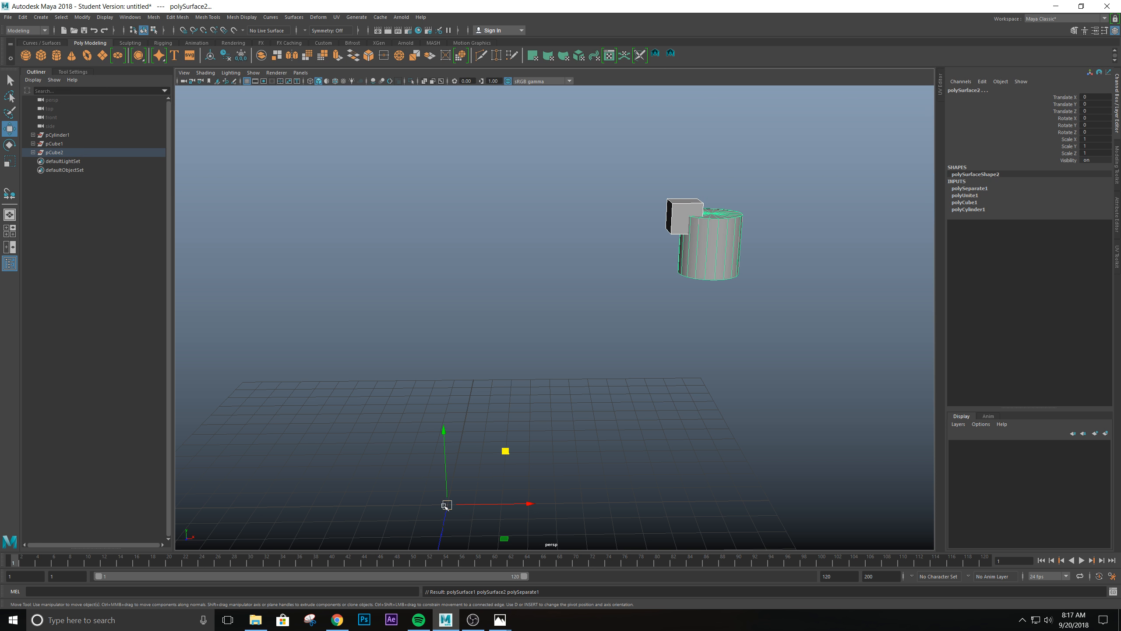
- Examine the pivot location of the separated cube and cylinder by selecting each one alone and then both together
alt+drag(457, 495, 515, 439)
mouse_move(560, 340)
alt+mouse_down()
mouse_move(573, 373)
mouse_move(562, 349)
alt+mouse_up()
click(723, 157)
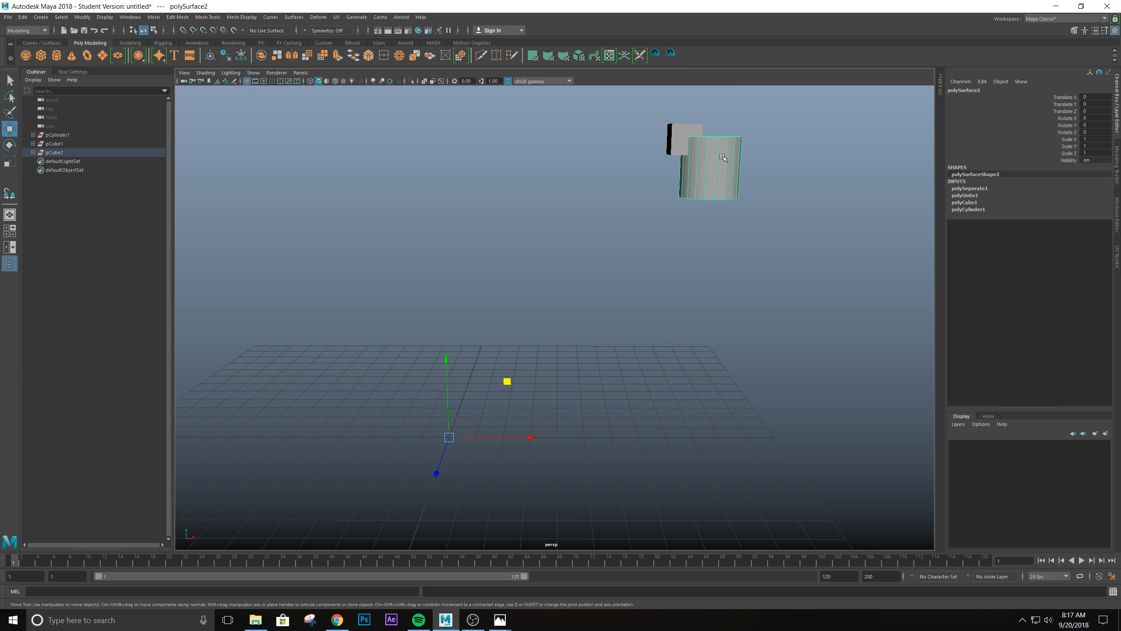
click(686, 126)
click(707, 173)
click(685, 128)
click(733, 144)
drag(644, 99, 794, 236)
alt+drag(785, 185, 739, 250)
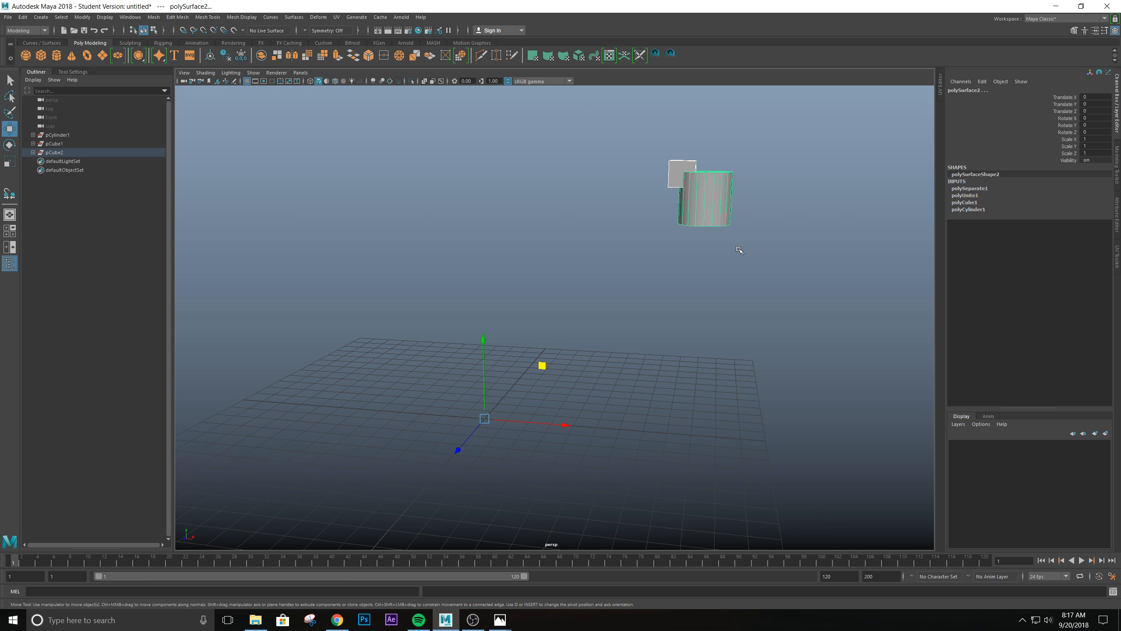
alt+middle_drag(725, 262, 735, 268)
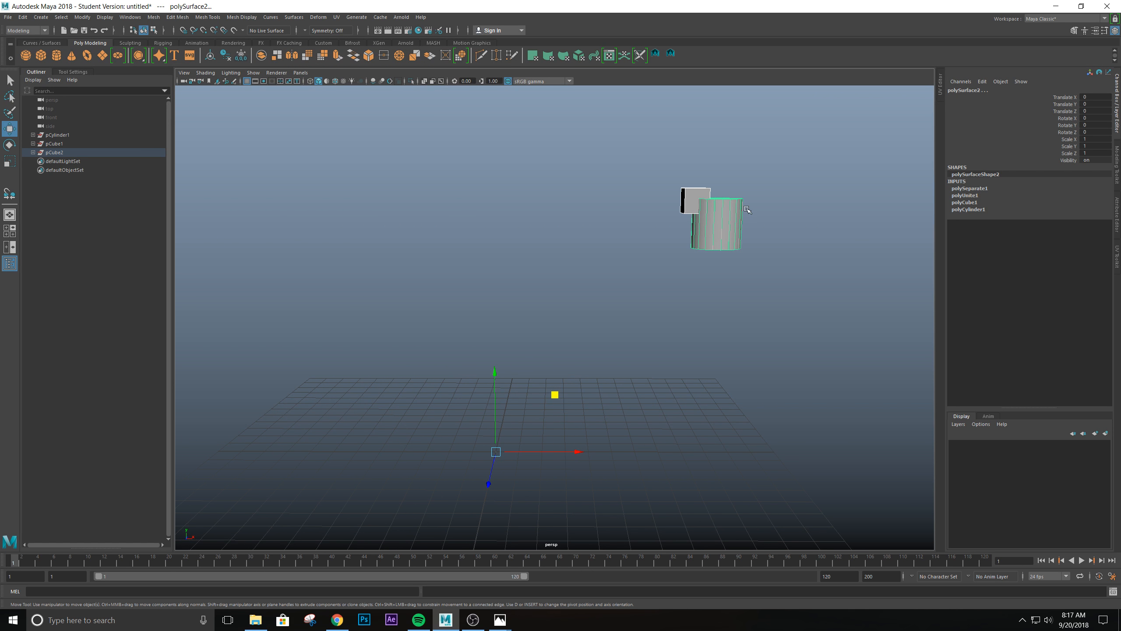
mouse_move(766, 229)
alt+mouse_down()
mouse_move(773, 239)
mouse_move(775, 219)
mouse_move(755, 240)
mouse_move(766, 237)
alt+mouse_up()
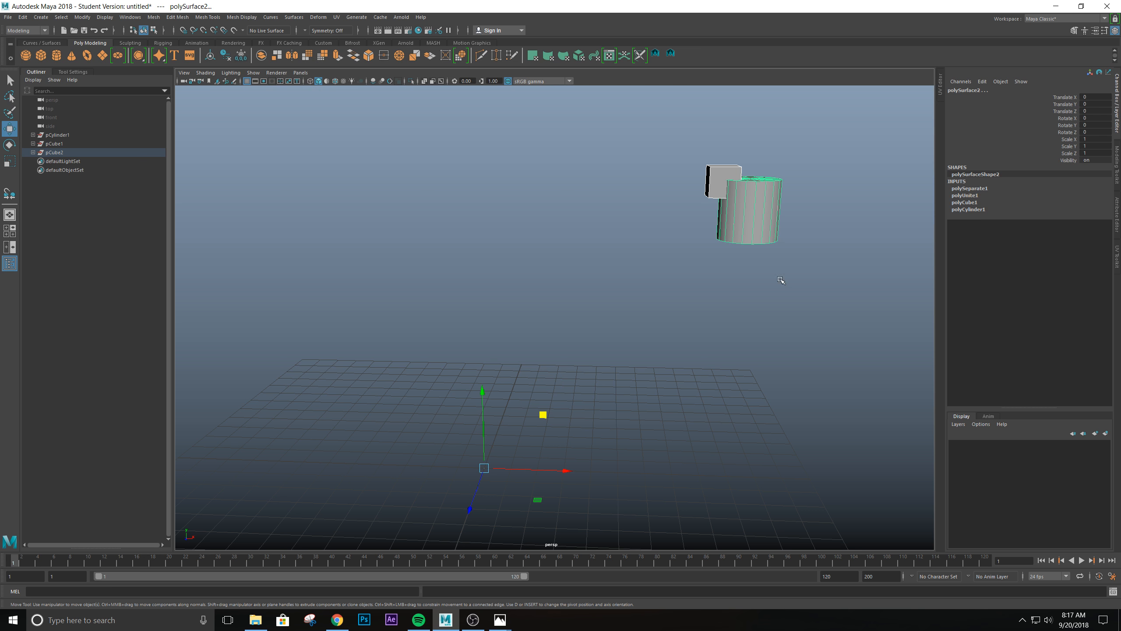
alt+middle_drag(782, 281, 789, 254)
alt+drag(789, 254, 786, 268)
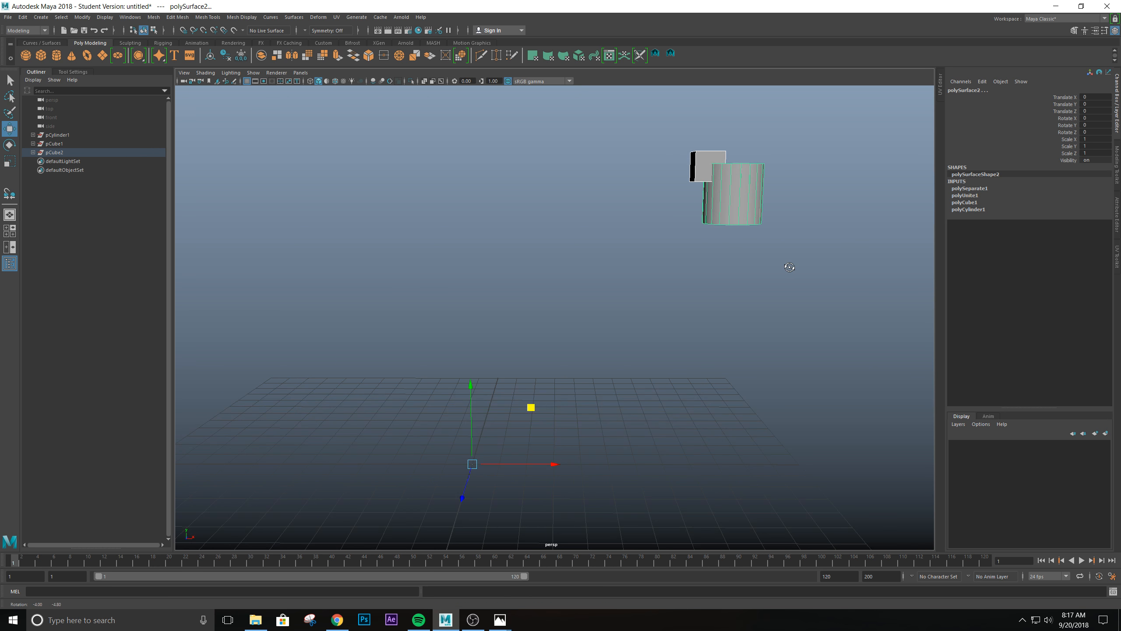
alt+middle_drag(741, 240, 728, 283)
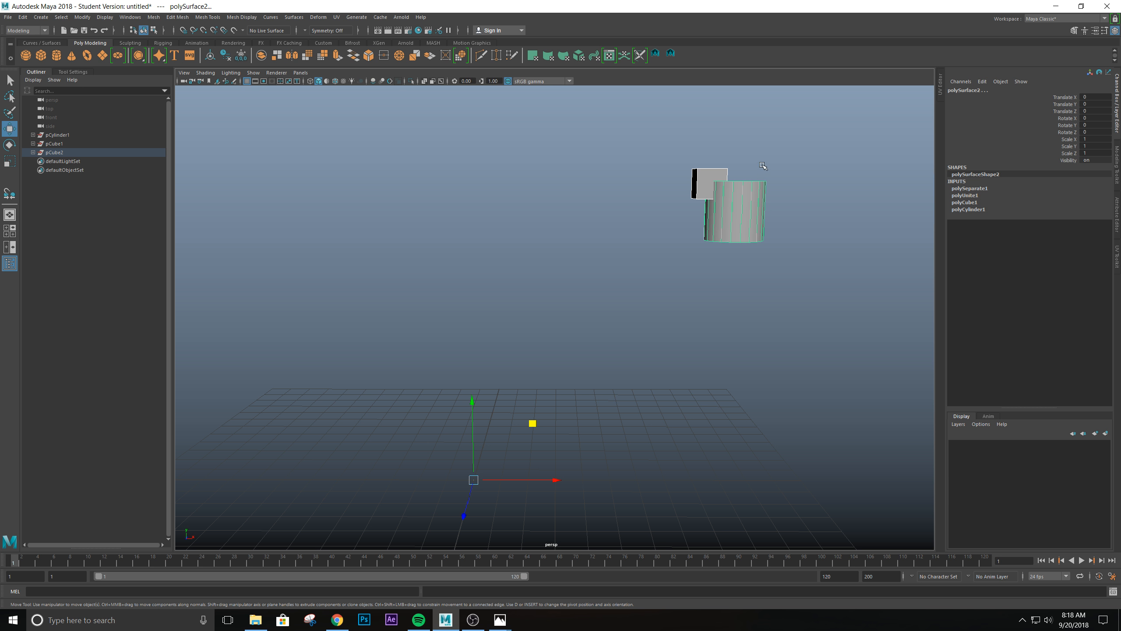
alt+drag(759, 258, 768, 283)
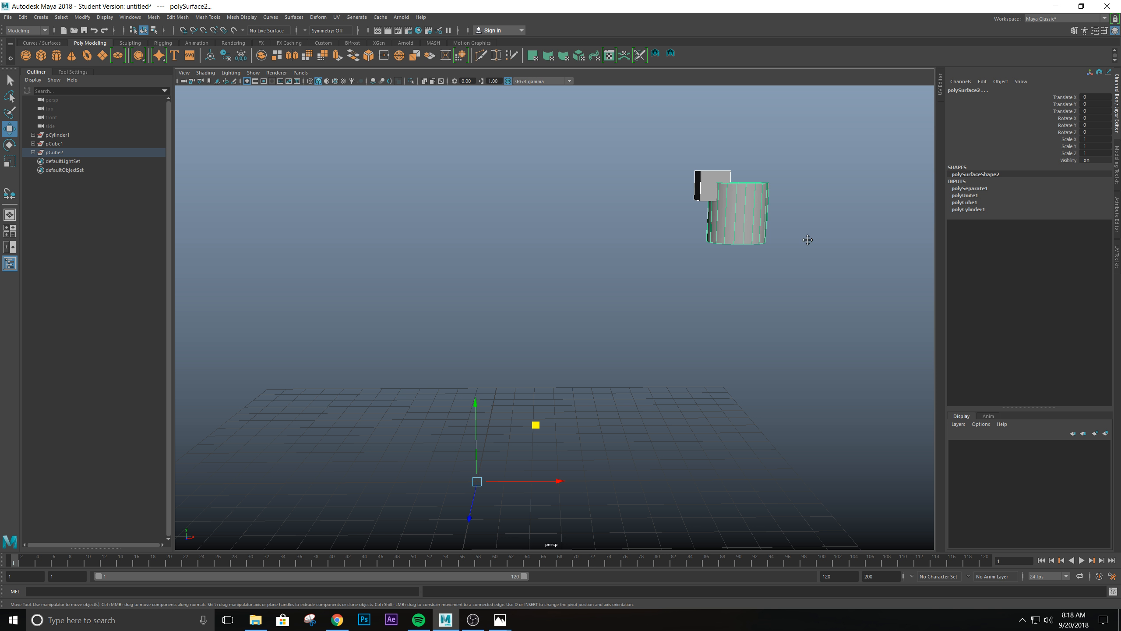
alt+drag(808, 241, 644, 229)
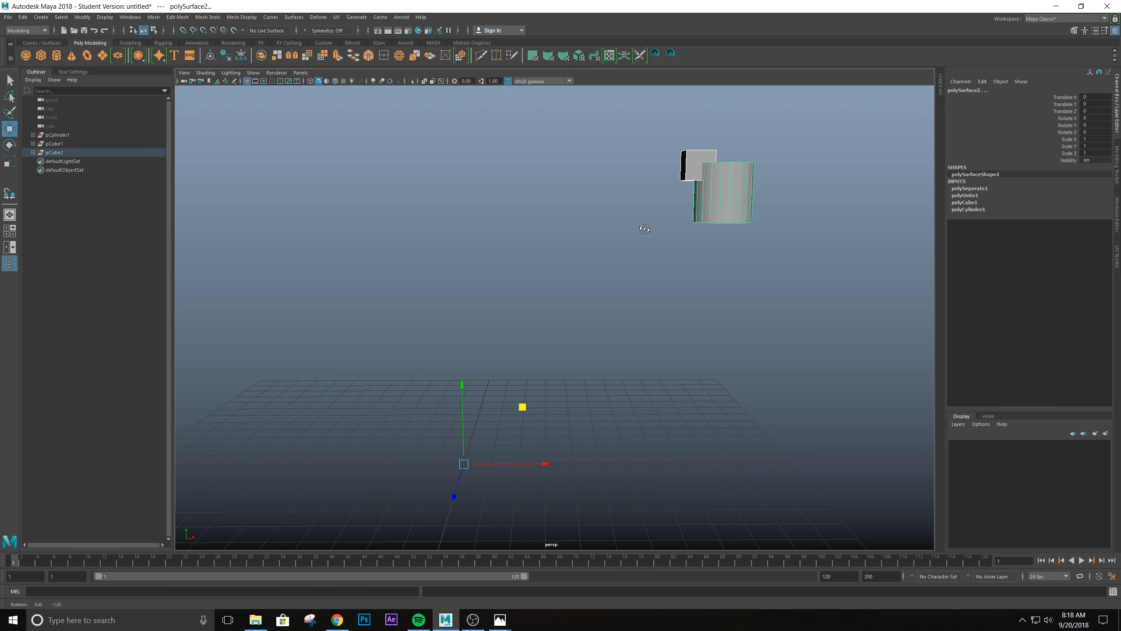
alt+middle_drag(692, 243, 749, 283)
alt+drag(749, 282, 748, 278)
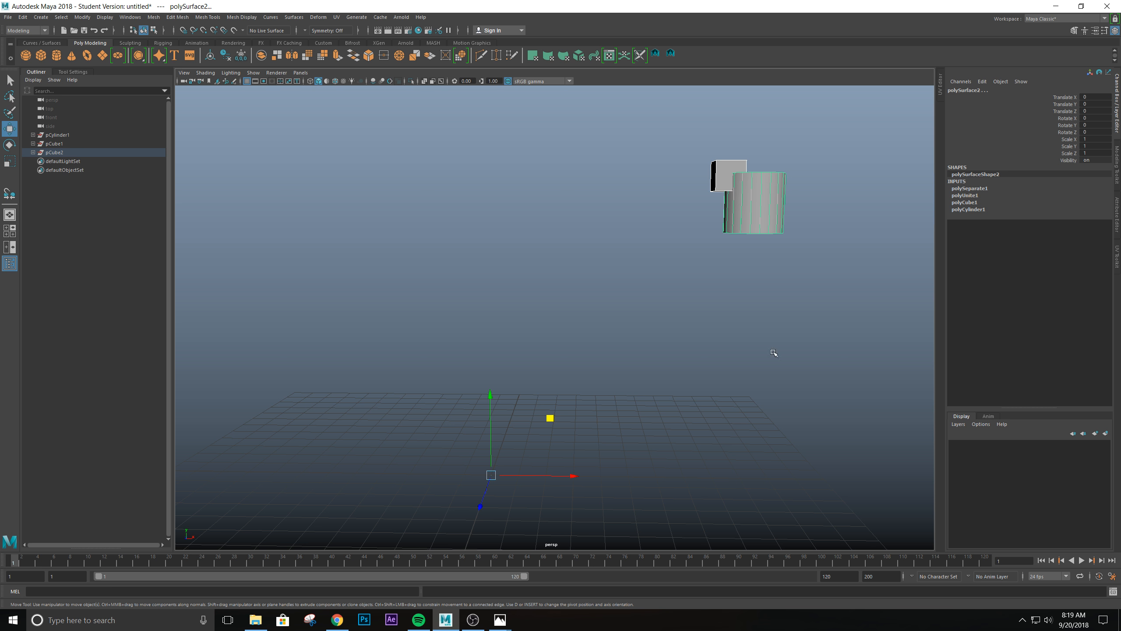
- Recheck the pivots of the separated cube and cylinder individually, and center the pivots of both pieces on their own geometry
click(786, 320)
click(758, 224)
click(725, 165)
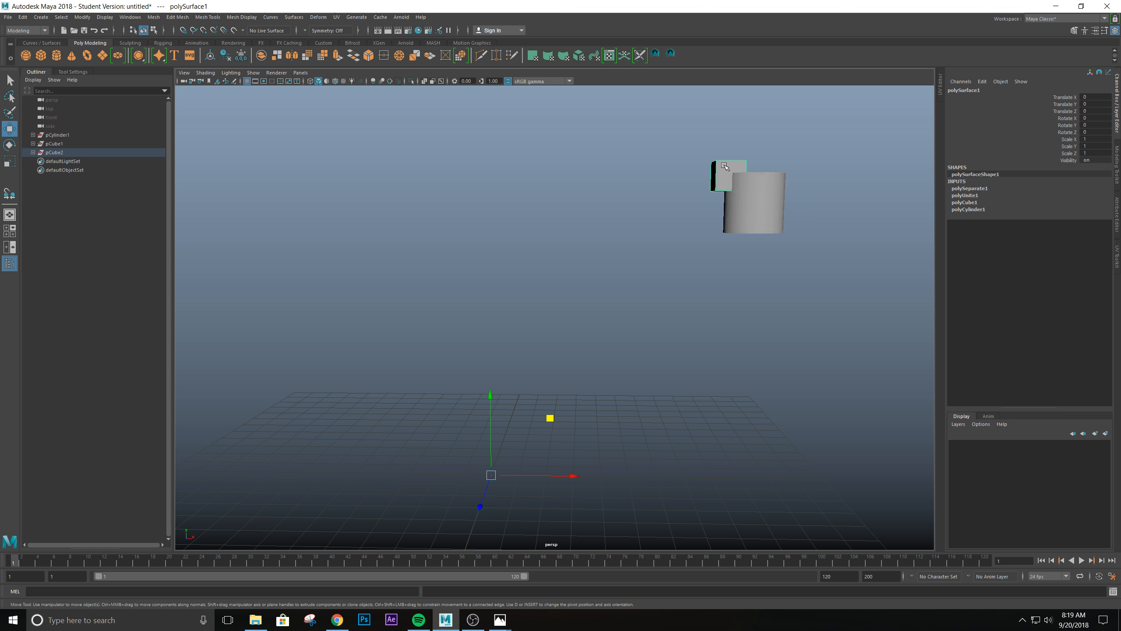
click(768, 225)
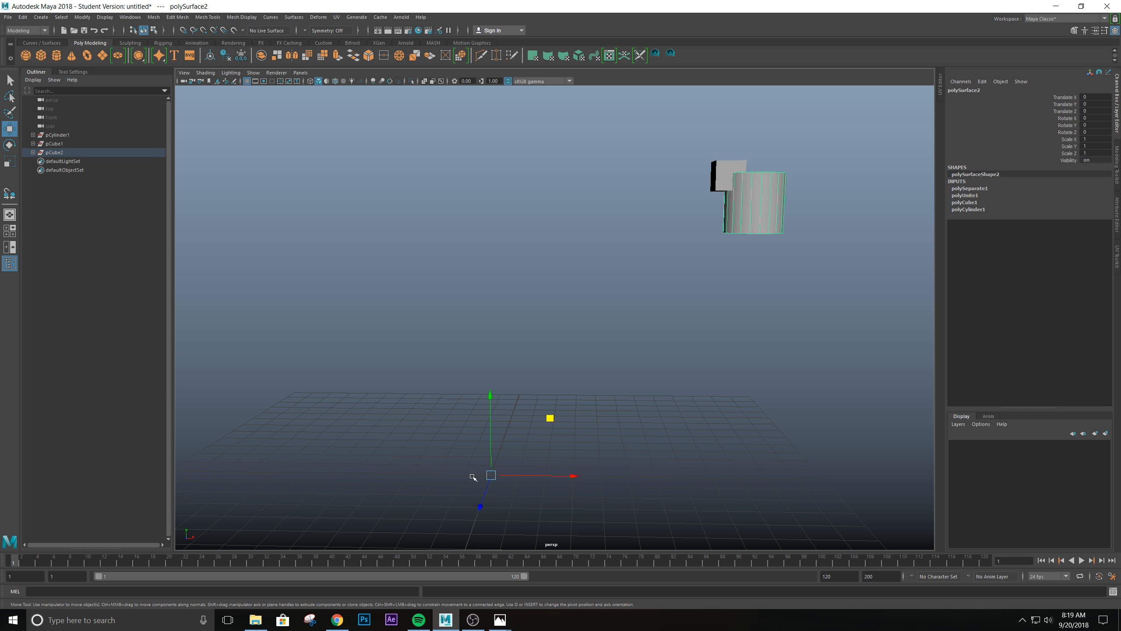
click(727, 163)
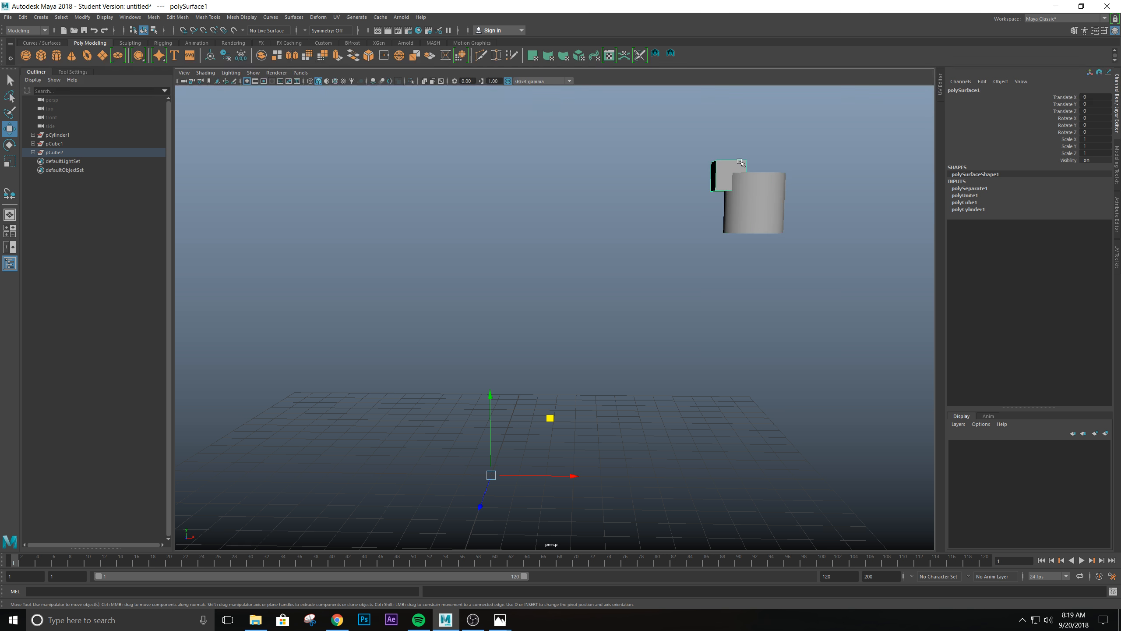
click(779, 216)
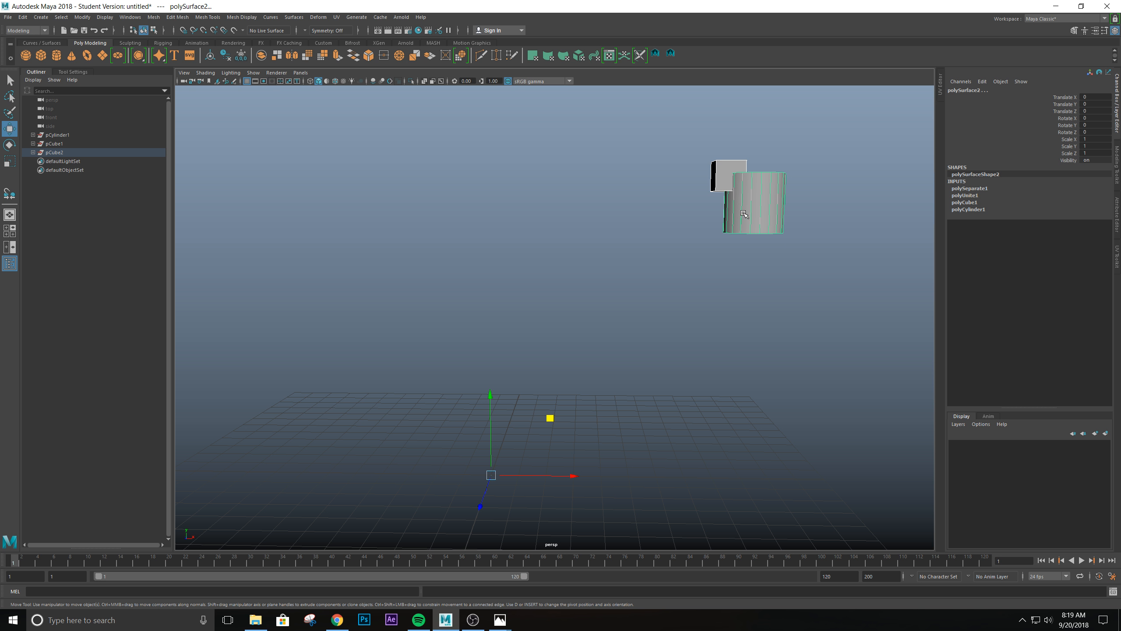
drag(642, 119, 808, 255)
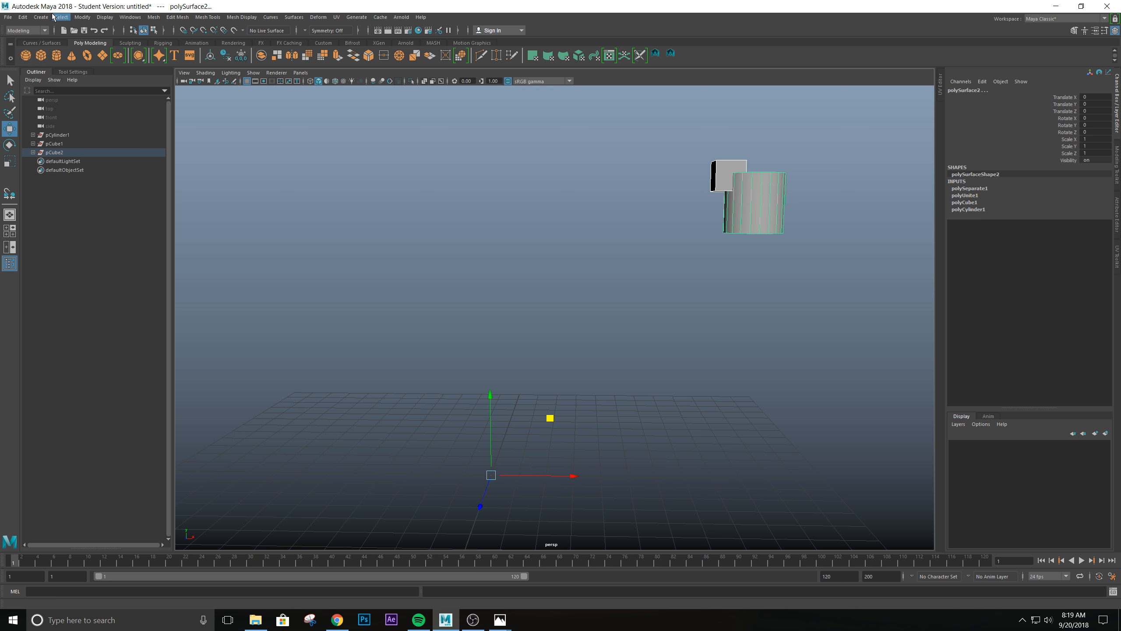
click(92, 17)
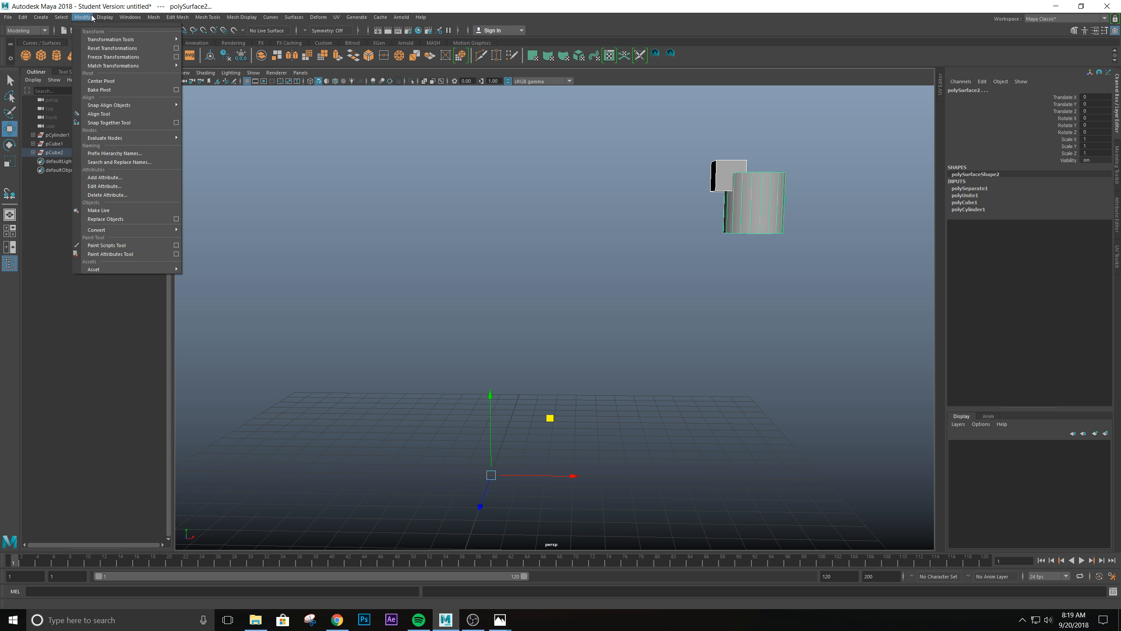
click(99, 81)
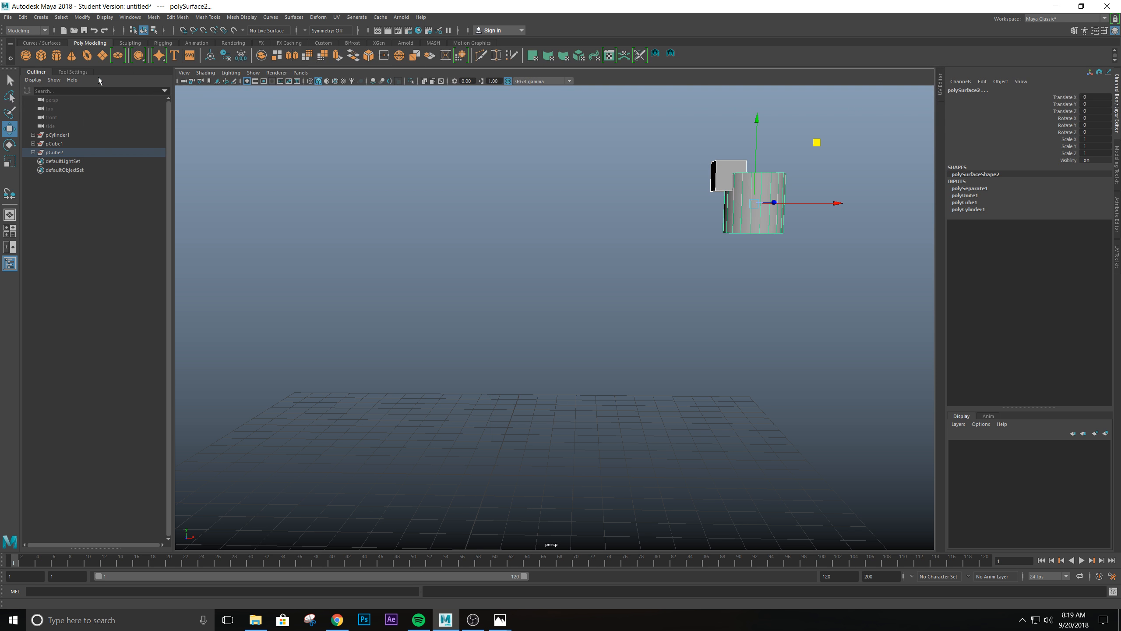
click(724, 162)
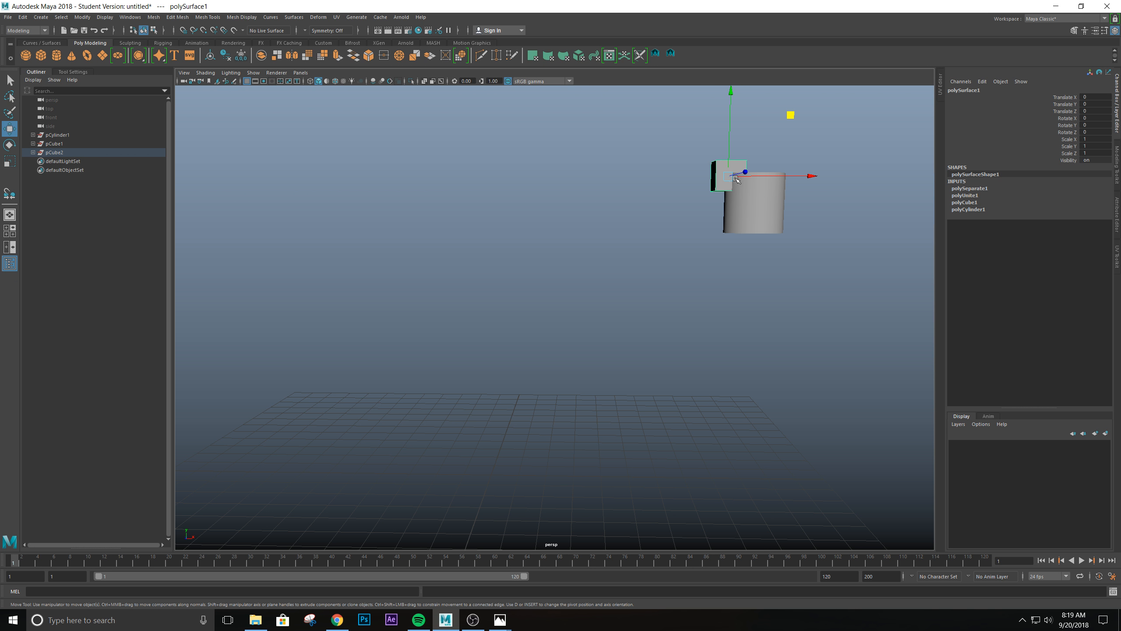
- Examine the centered pivots of the cylinder and cube by selecting each piece on its own
click(756, 216)
scroll(725, 279, down, 1)
scroll(719, 261, up, 2)
alt+drag(719, 262, 724, 319)
click(715, 249)
click(647, 328)
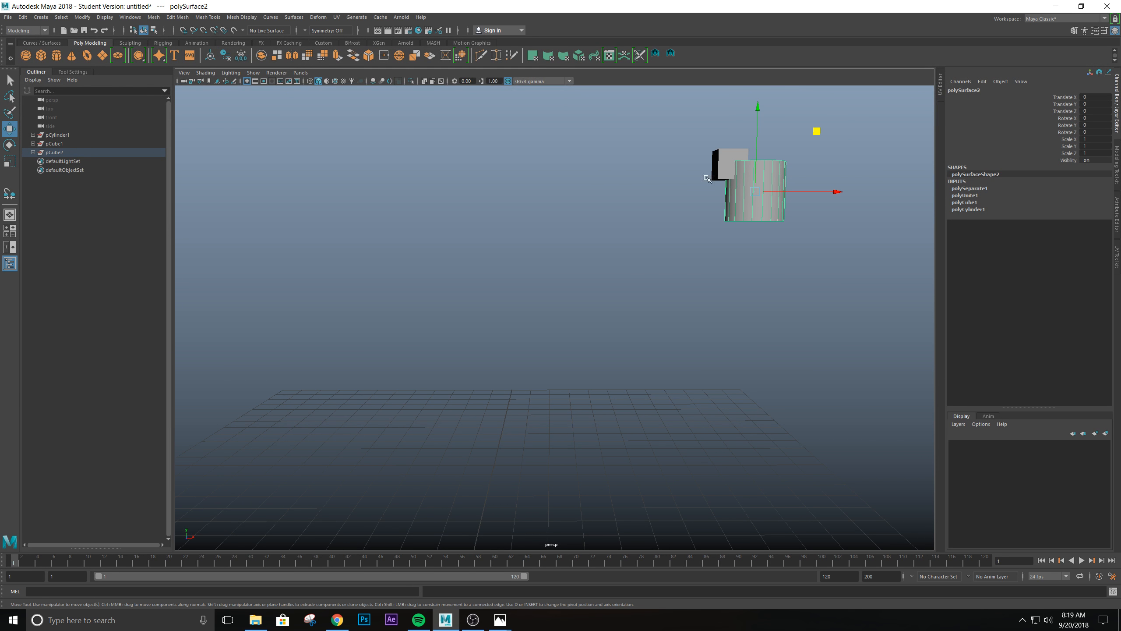
click(733, 159)
click(748, 205)
click(717, 162)
alt+drag(674, 257, 592, 304)
alt+middle_drag(592, 303, 597, 355)
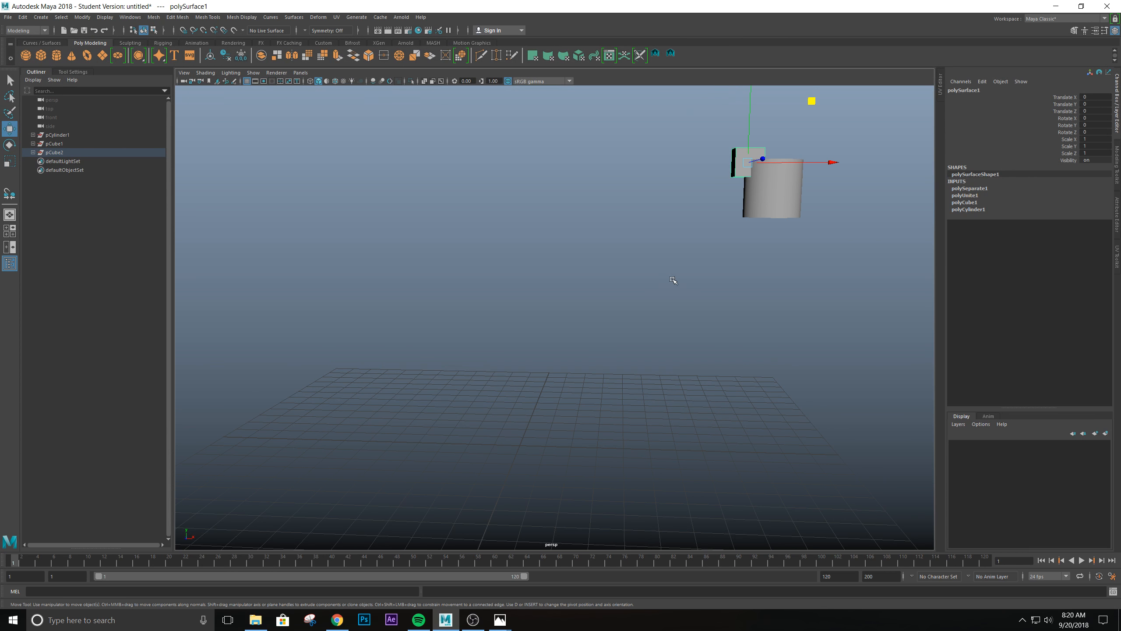
- Select both the cube and the cylinder and delete their construction history
scroll(673, 280, down, 2)
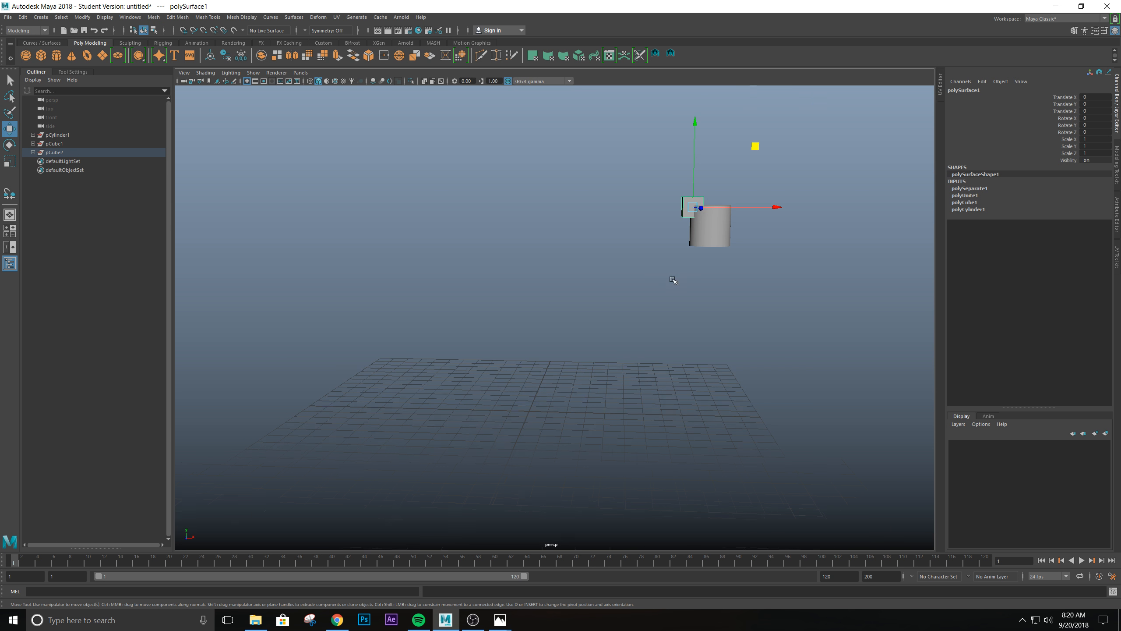
drag(587, 135, 829, 353)
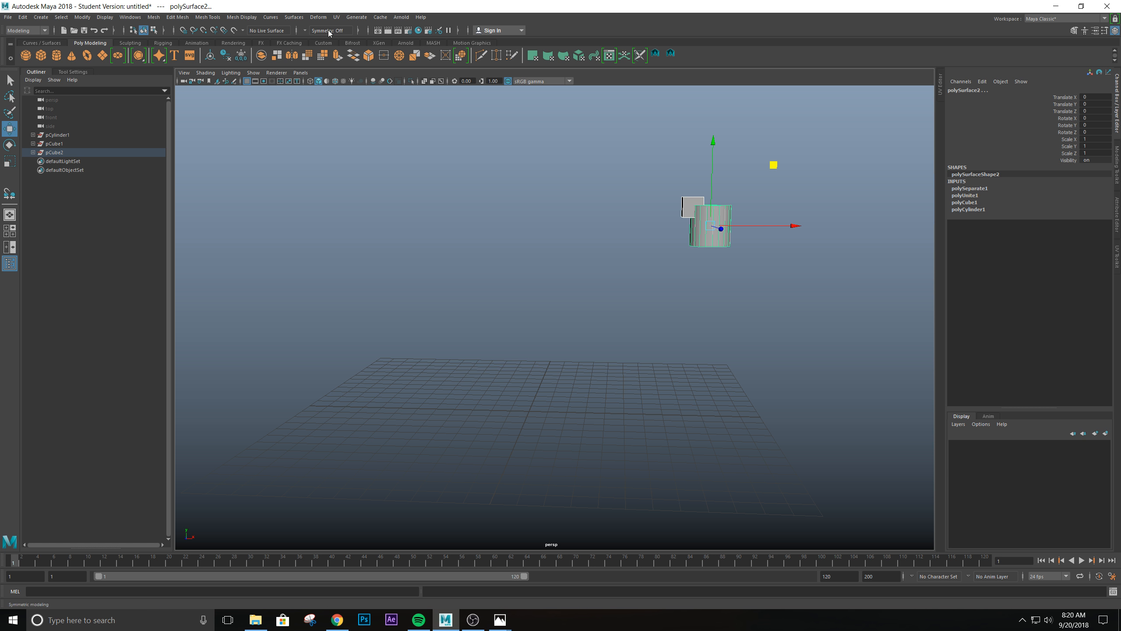
click(227, 60)
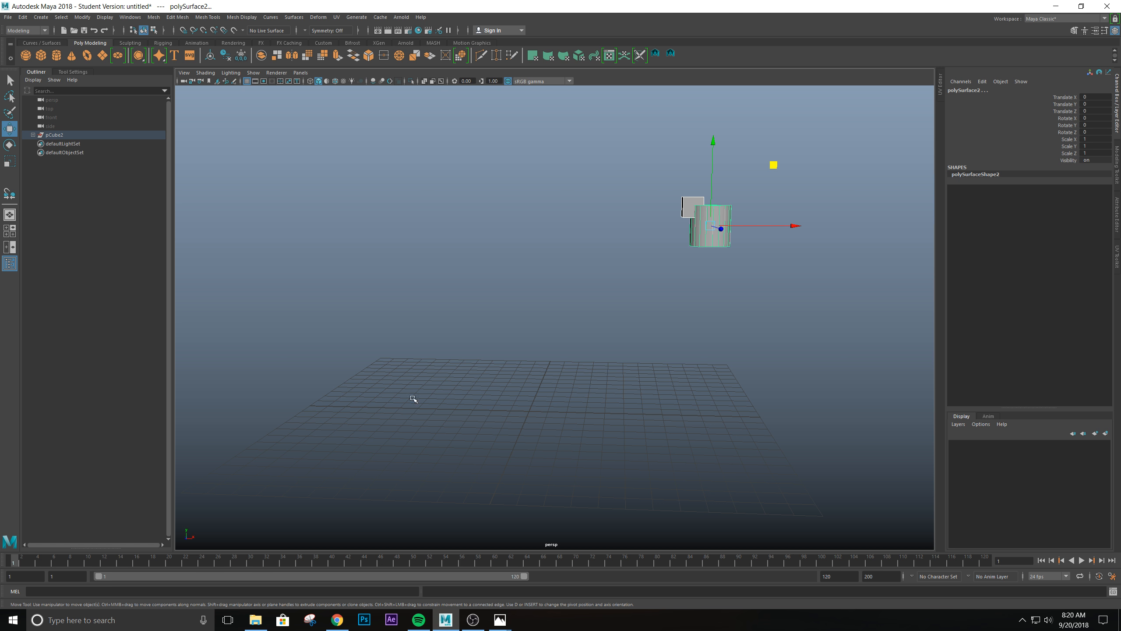
- Expand the pCube2 group and unparent polySurface1 and polySurface2 so both sit at the top level of the scene
click(33, 134)
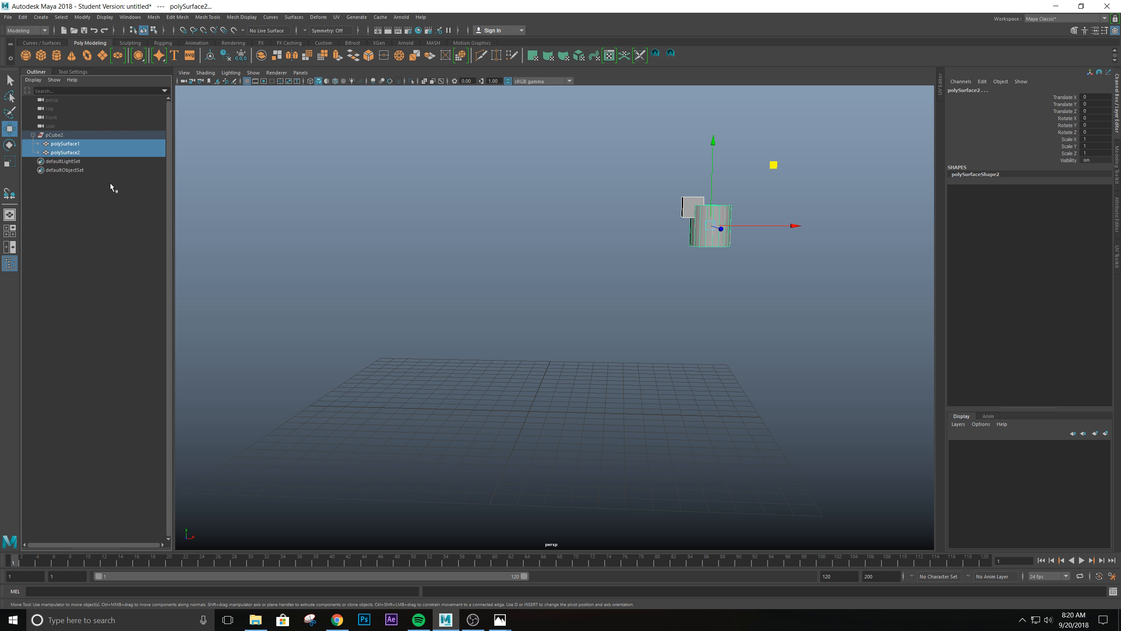
click(60, 153)
click(70, 145)
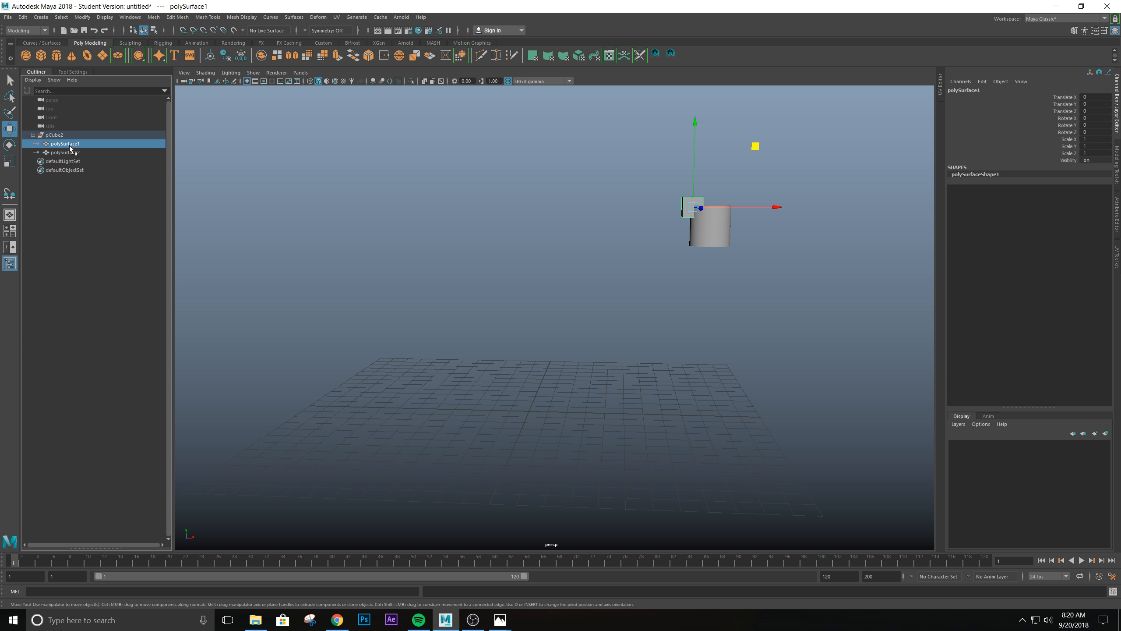
drag(70, 145, 53, 133)
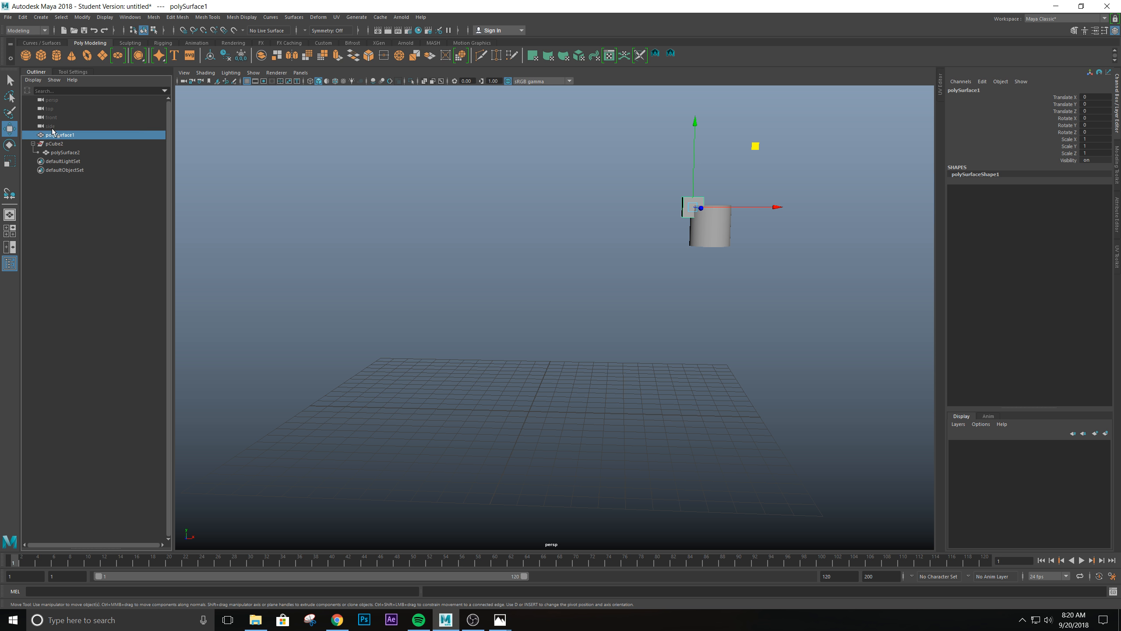
click(77, 155)
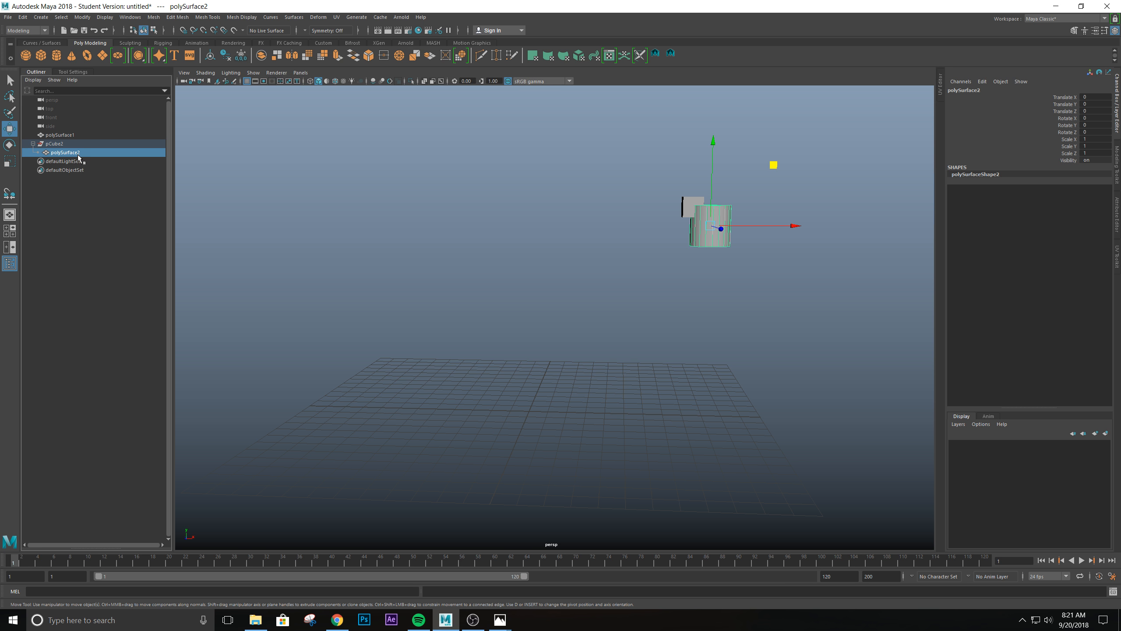
key(shift+p)
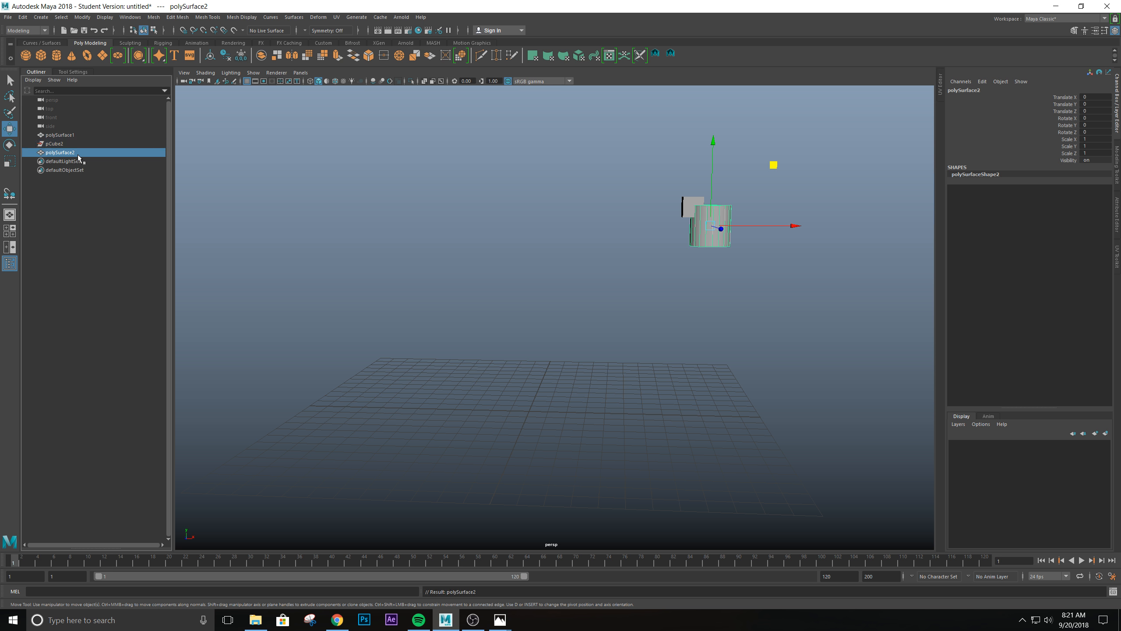
- Check that the pCube2 group is separate from both meshes, and delete this empty group
click(58, 142)
click(58, 135)
click(57, 144)
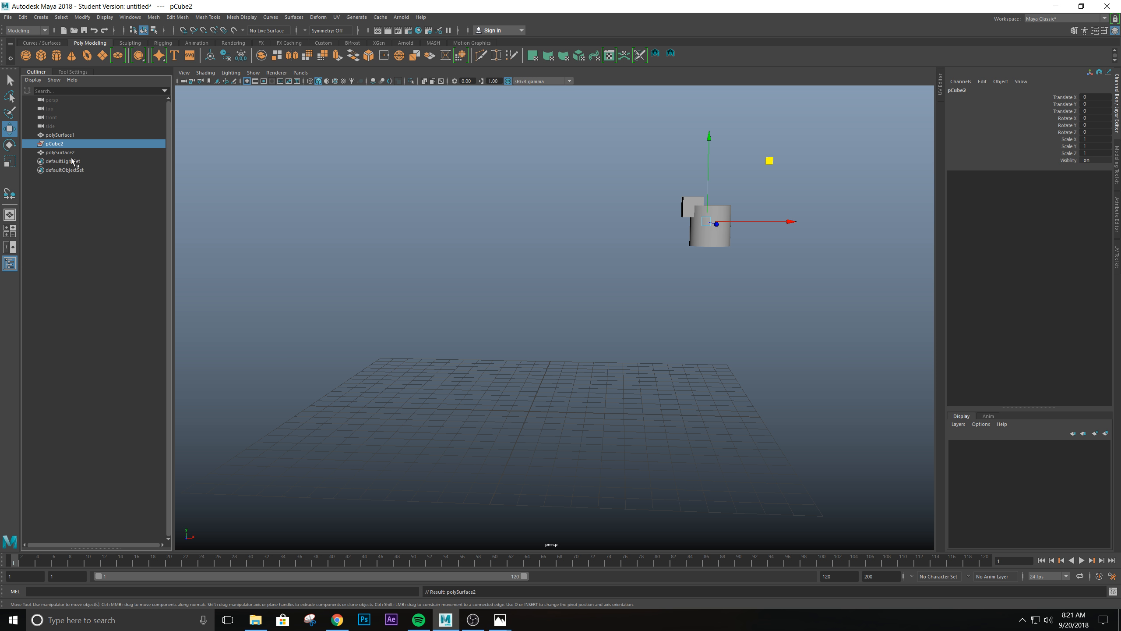
drag(618, 163, 501, 208)
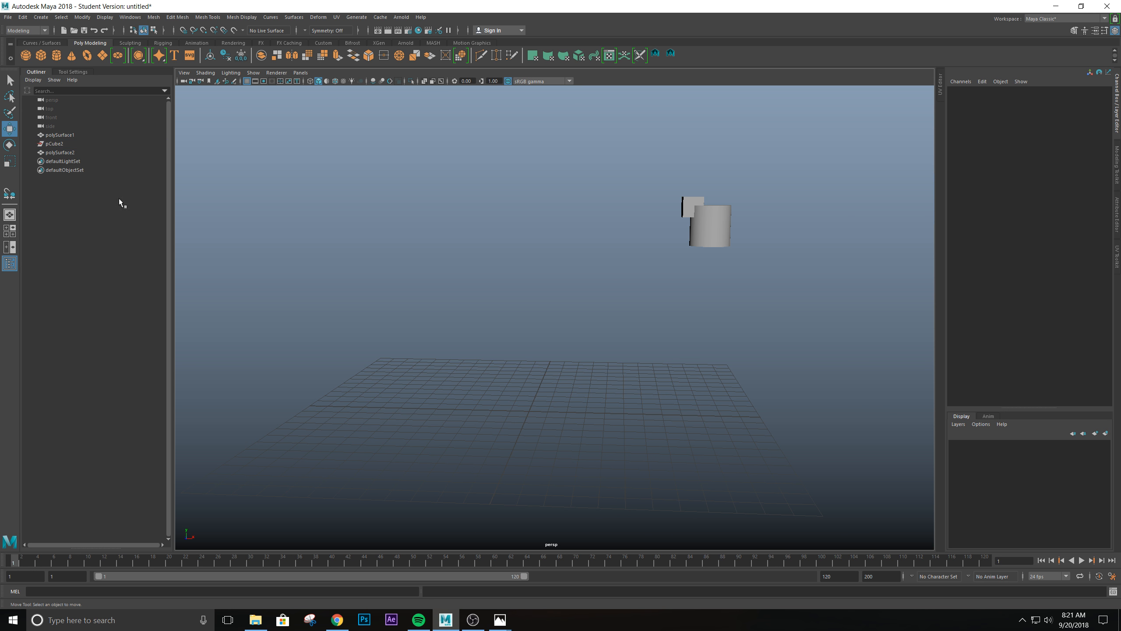
click(53, 145)
drag(612, 155, 758, 316)
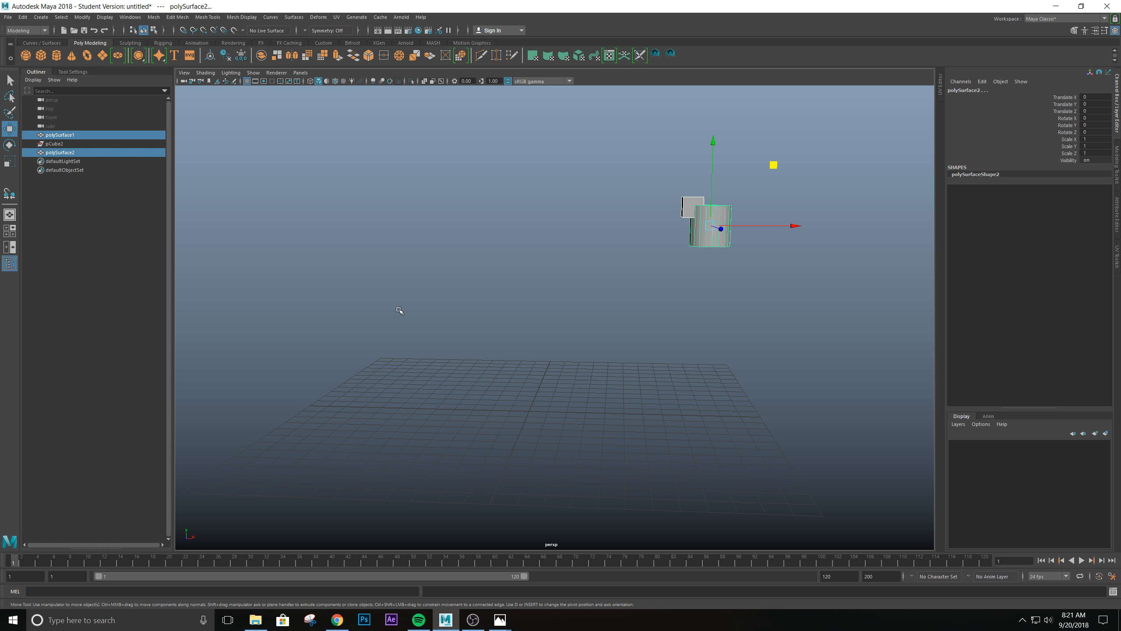
drag(591, 159, 763, 346)
click(54, 143)
key(Delete)
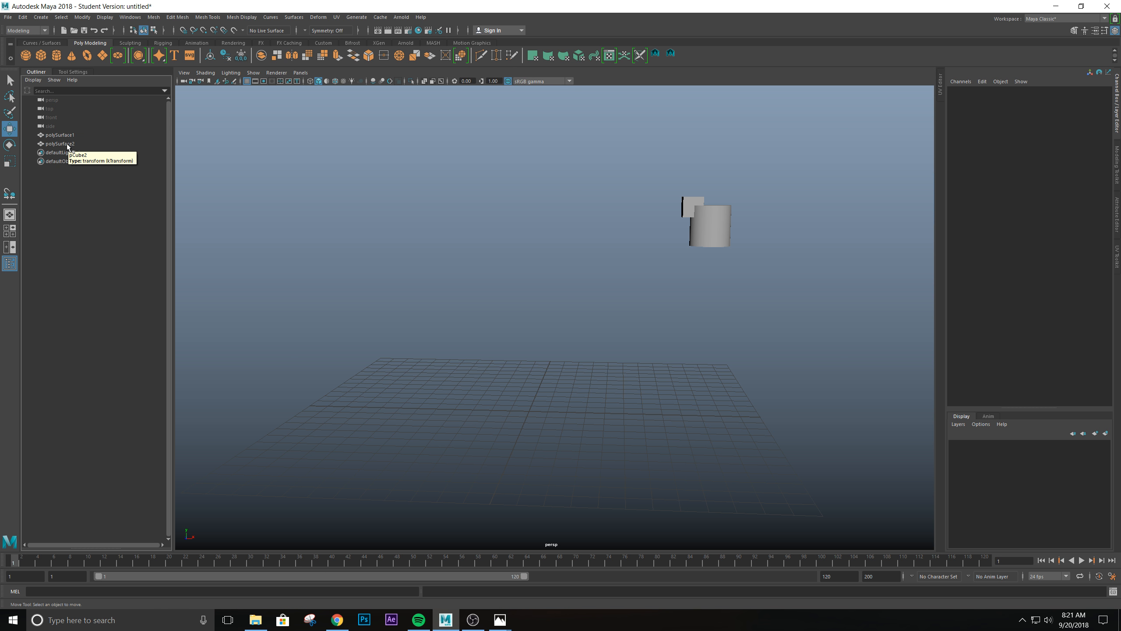
- Check the selection of both remaining meshes together and the pivots of the cube and cylinder individually
drag(676, 176, 779, 291)
mouse_move(541, 315)
alt+mouse_down()
mouse_move(553, 313)
mouse_move(543, 314)
alt+mouse_up()
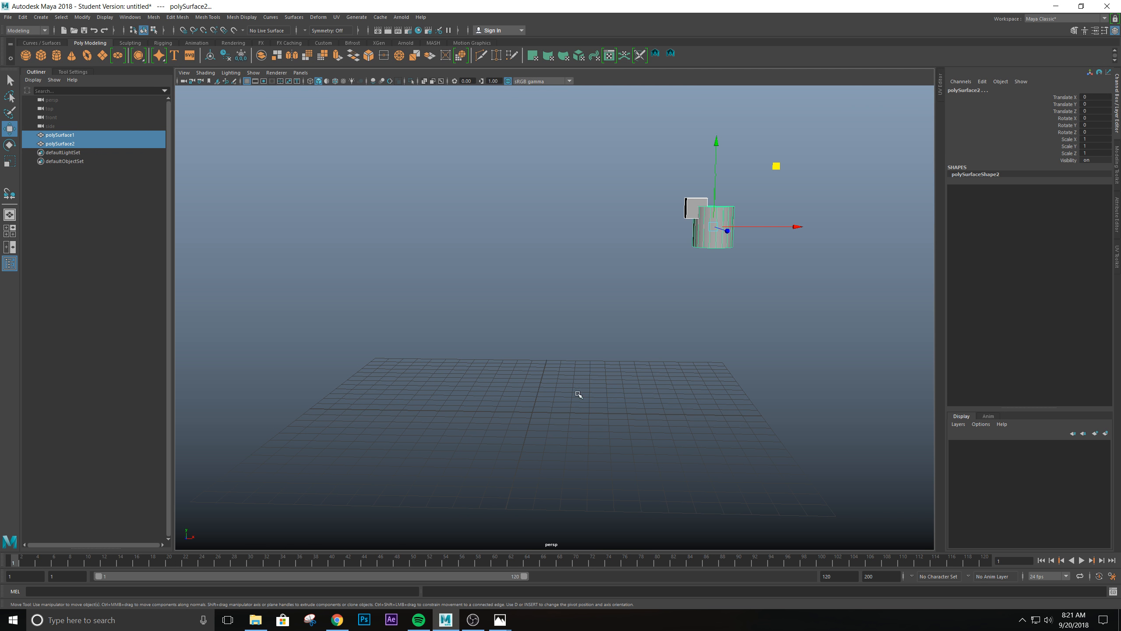
alt+drag(701, 398, 696, 348)
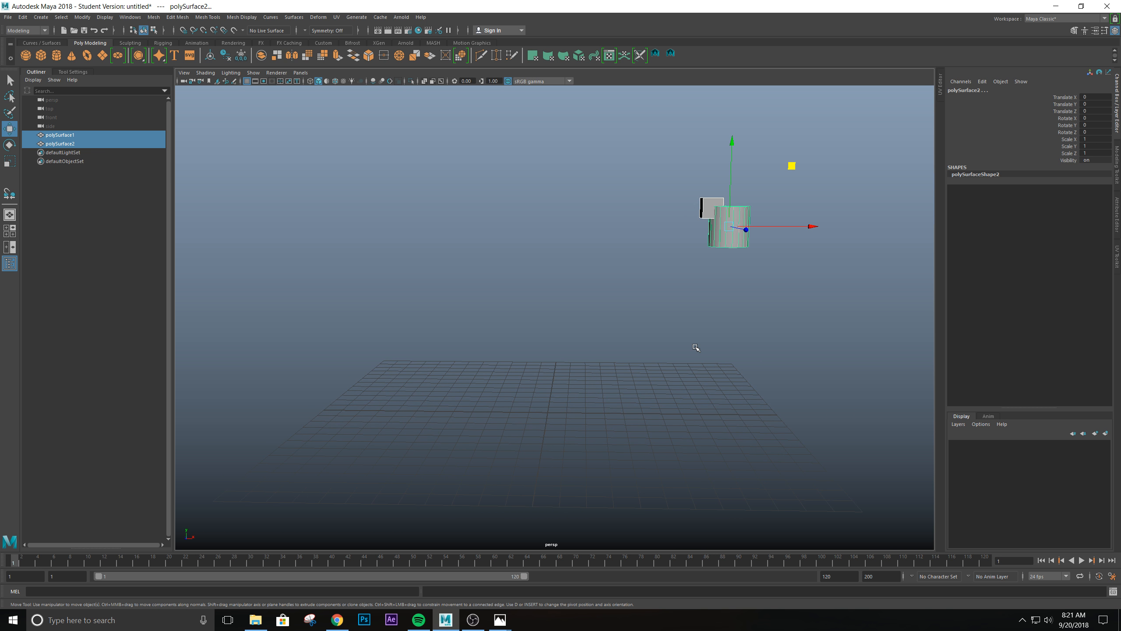
click(701, 201)
click(732, 243)
click(704, 201)
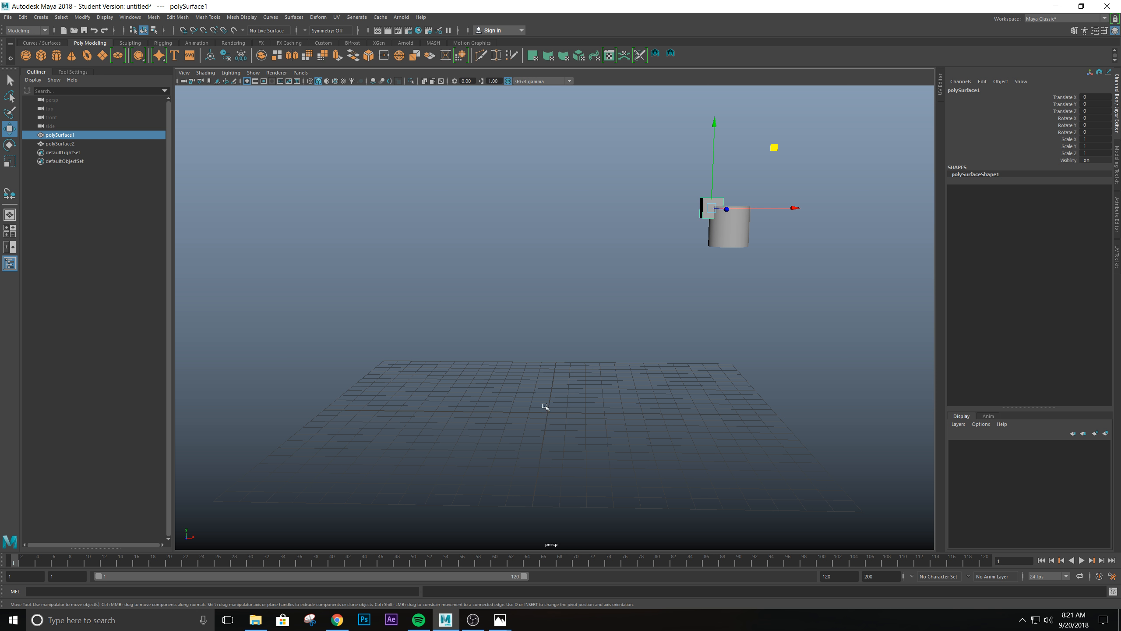
- Create a locator at the origin of the grid
alt+right_drag(548, 409, 546, 430)
alt+middle_drag(546, 430, 533, 392)
alt+drag(565, 384, 561, 388)
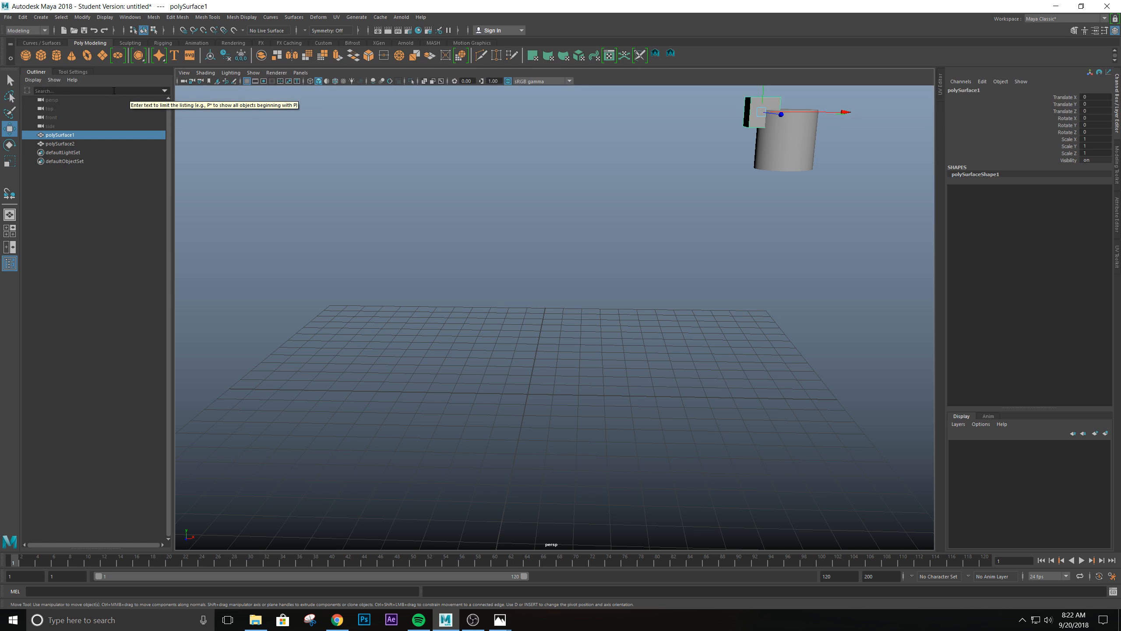
click(39, 17)
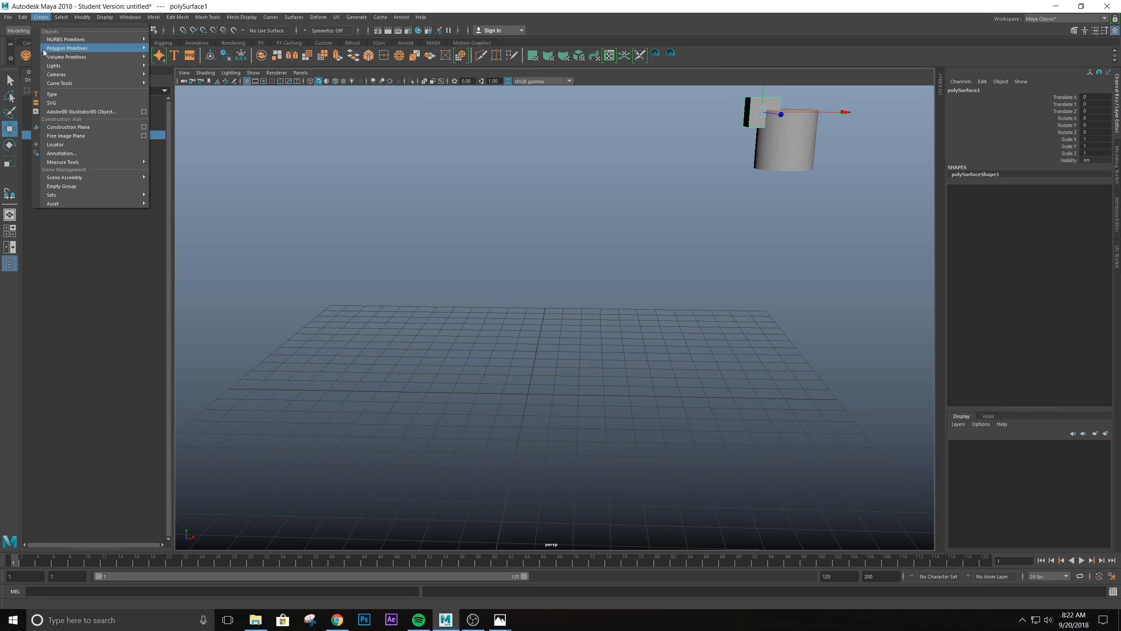
click(61, 145)
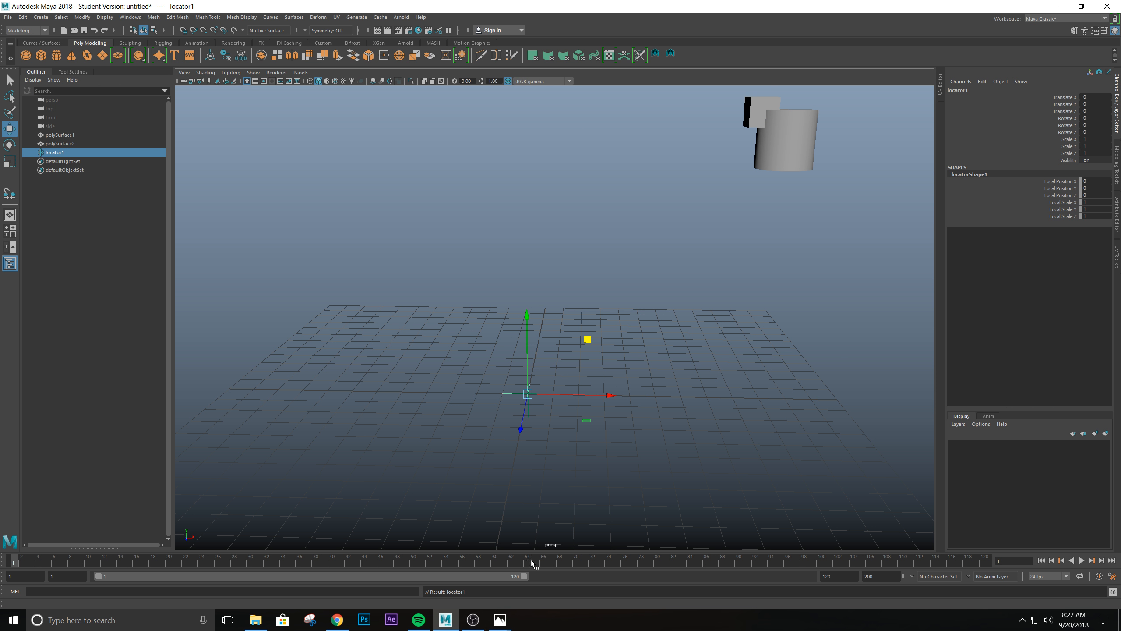
- Select the cylinder and point-snap it from its center onto the locator at the grid origin
alt+drag(623, 415, 555, 408)
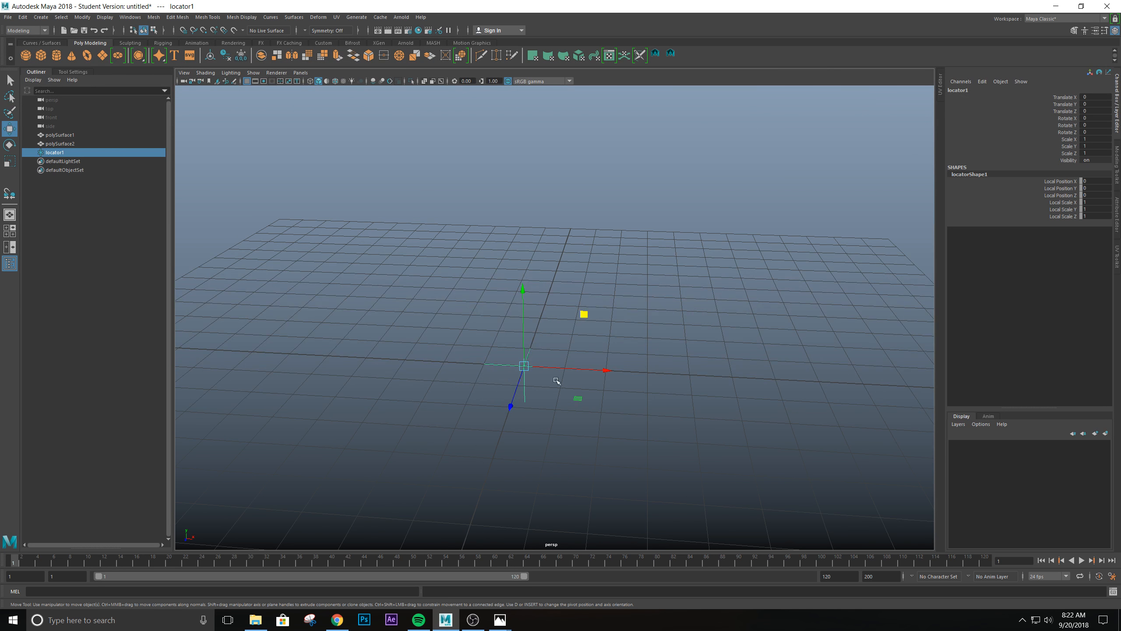
scroll(743, 380, down, 5)
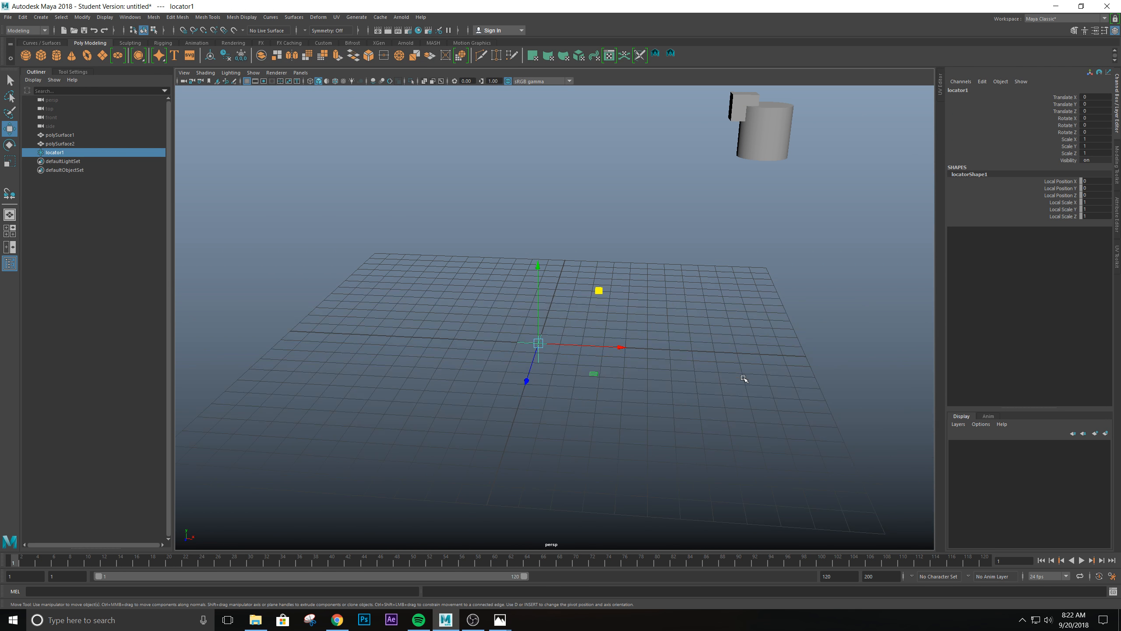
alt+drag(694, 302, 527, 359)
alt+drag(619, 302, 641, 382)
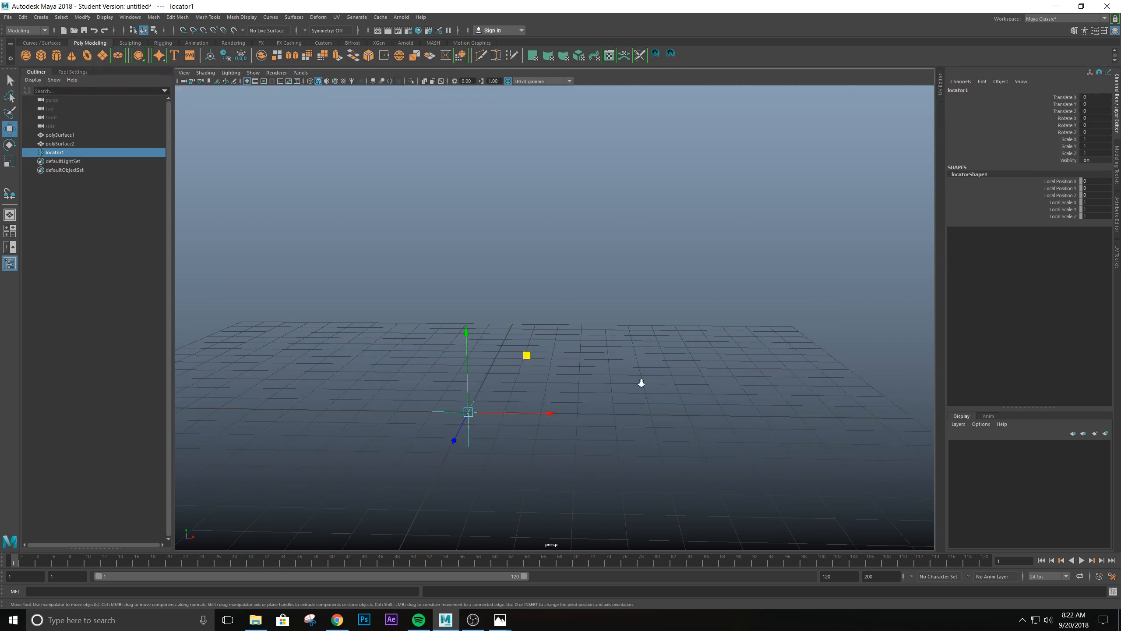
scroll(640, 383, down, 2)
mouse_move(521, 391)
alt+mouse_down()
mouse_move(469, 372)
mouse_move(468, 449)
mouse_move(503, 360)
alt+mouse_up()
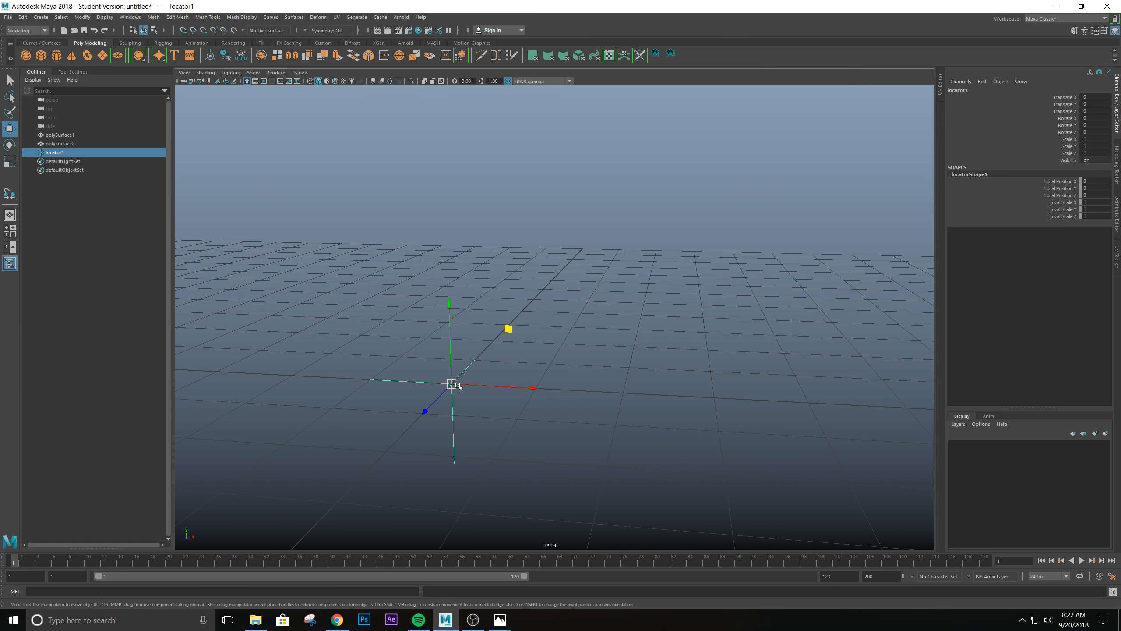
alt+drag(502, 398, 697, 365)
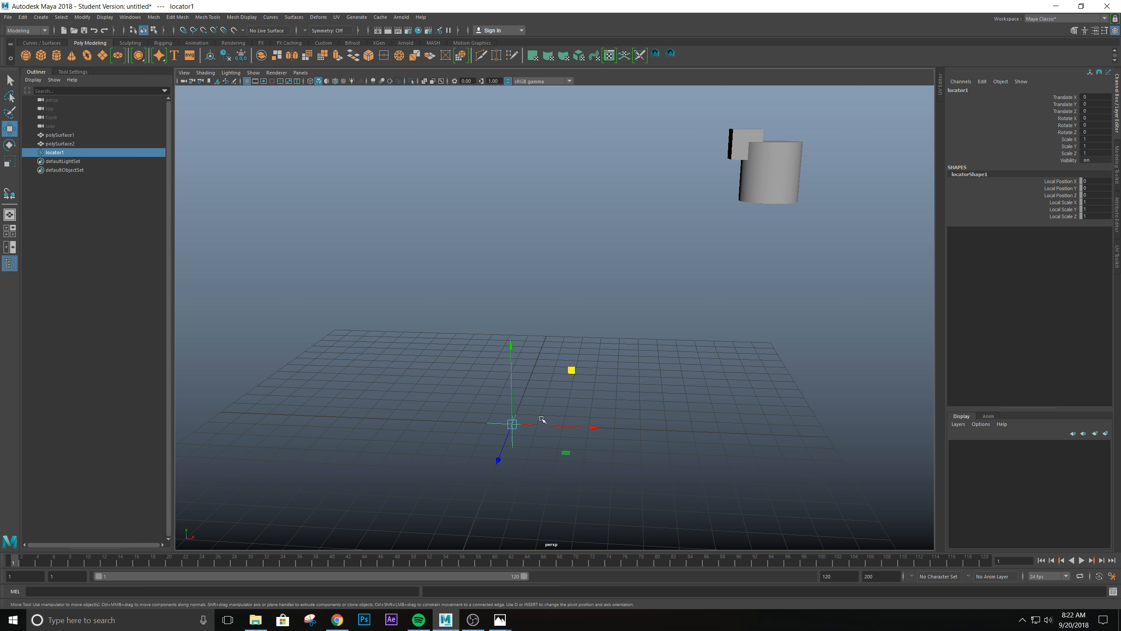
click(797, 157)
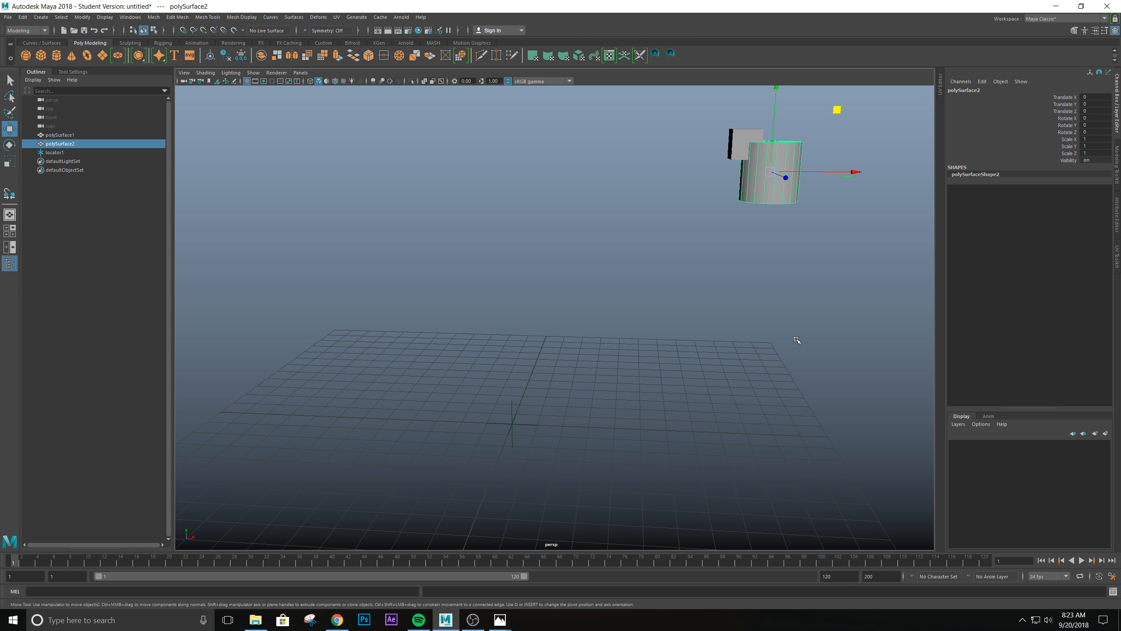
key(v)
drag(771, 175, 551, 386)
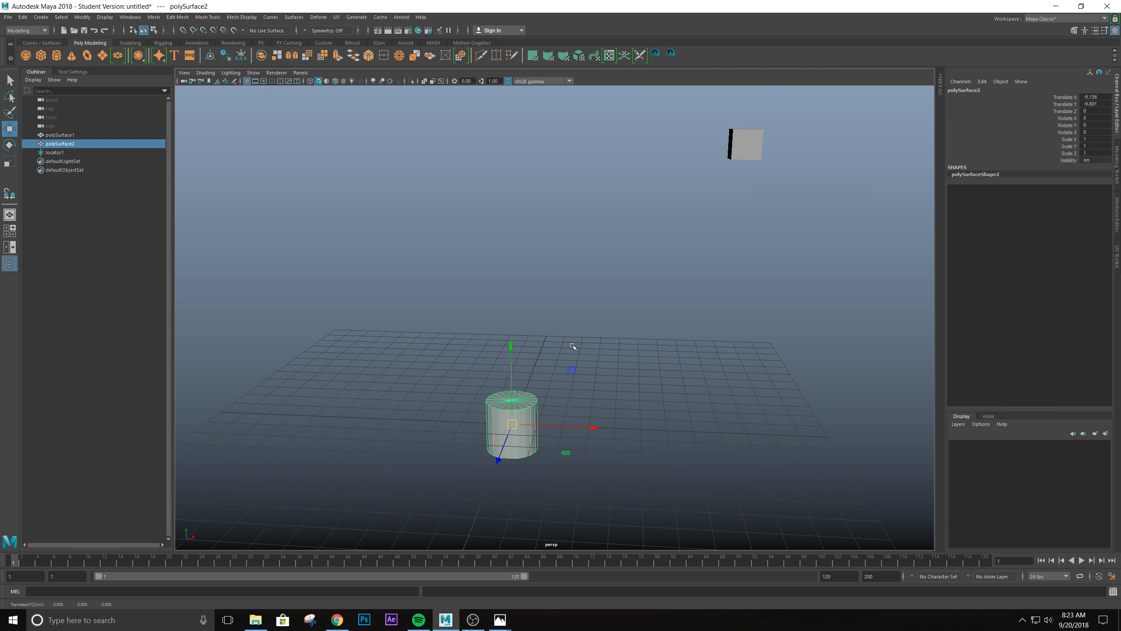
- Reset the Freeze Transformations options to their defaults and freeze the cylinder's translate, rotate and scale values
scroll(605, 383, down, 3)
alt+drag(598, 388, 642, 399)
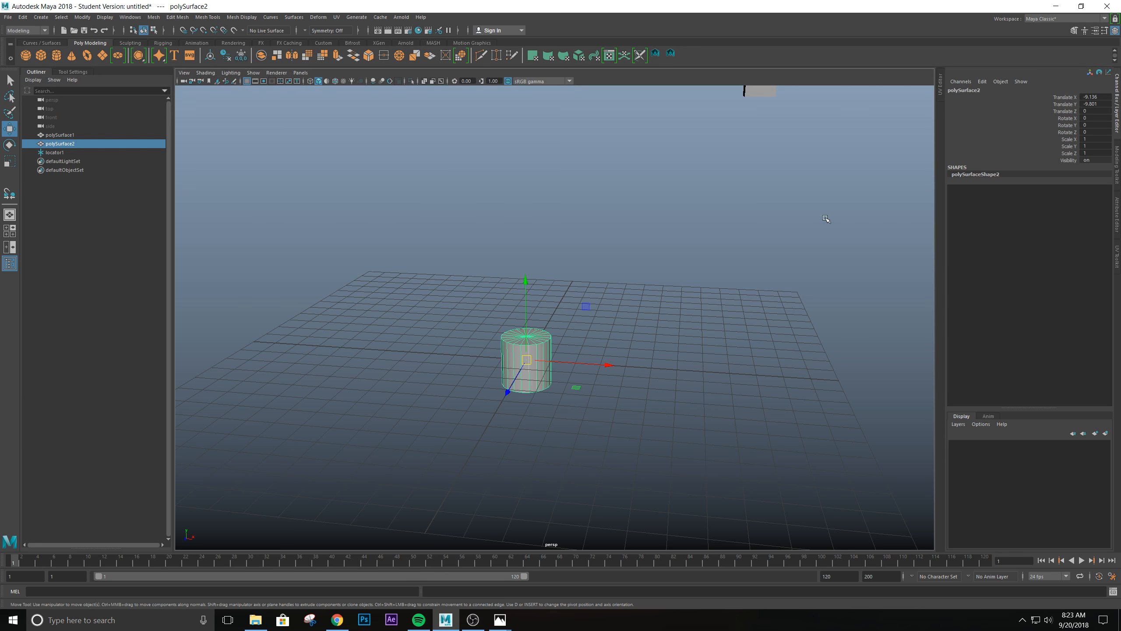
alt+drag(768, 268, 725, 306)
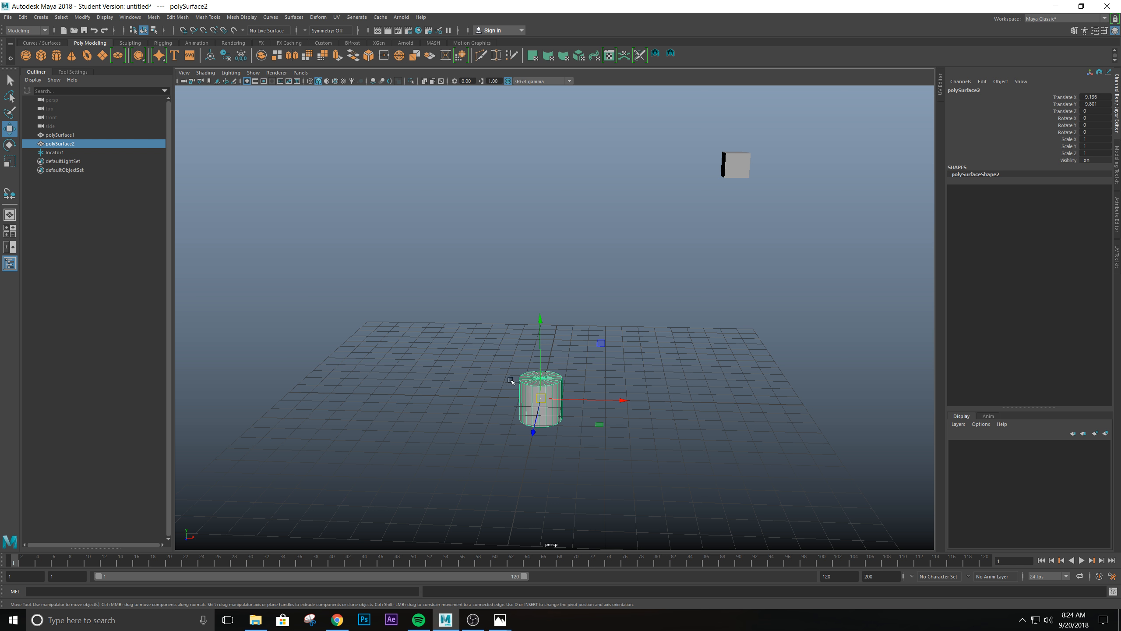
click(81, 17)
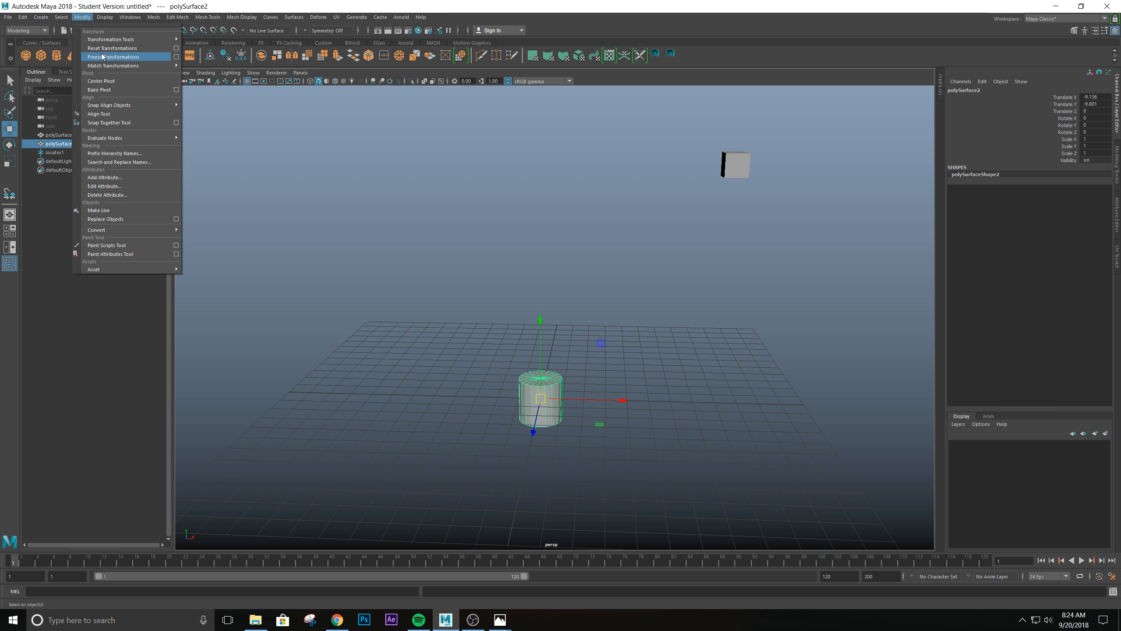
click(176, 57)
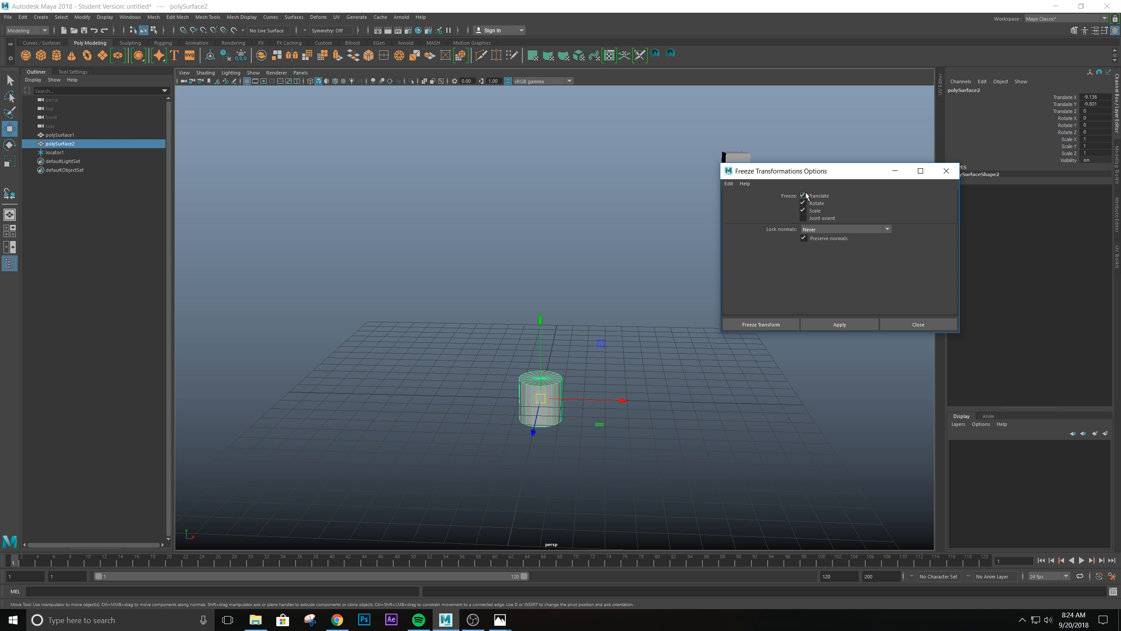
click(729, 184)
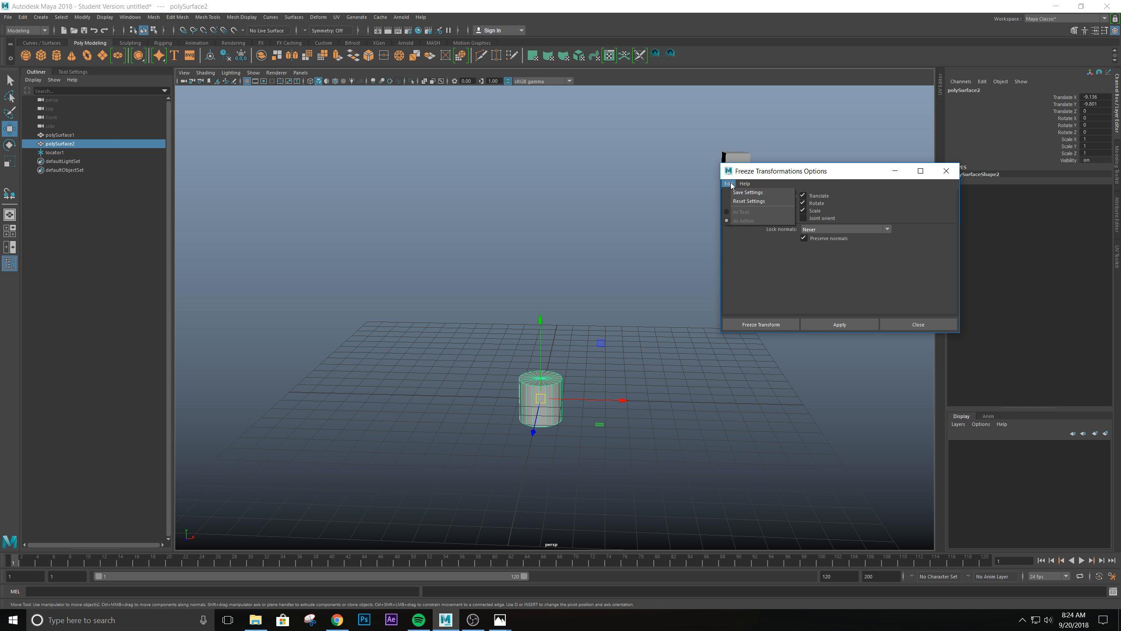
click(741, 202)
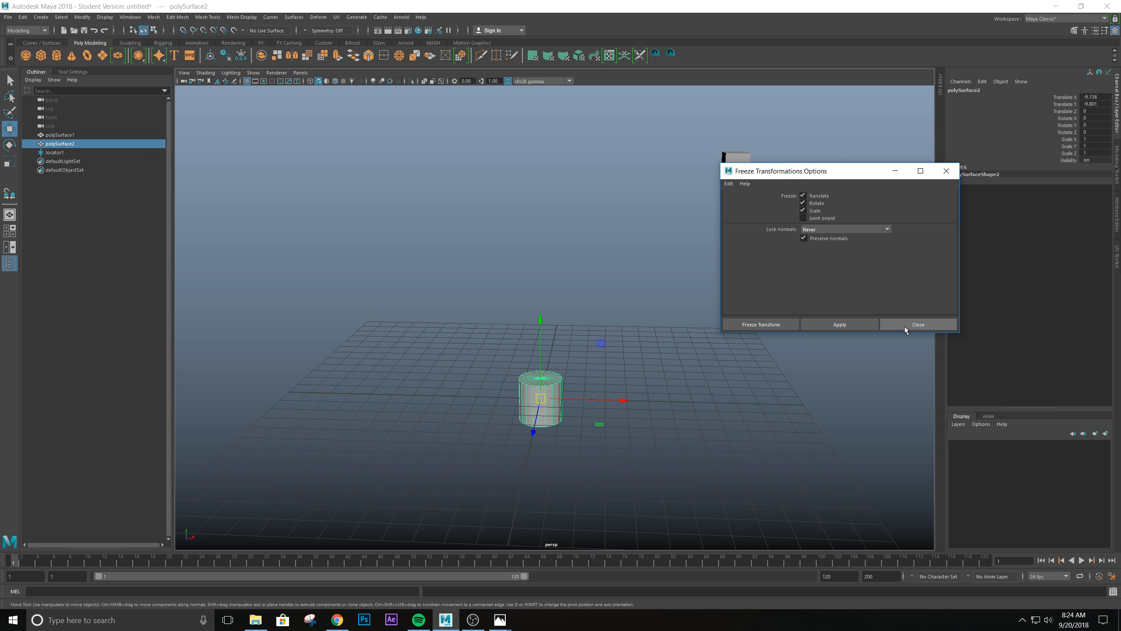
click(786, 326)
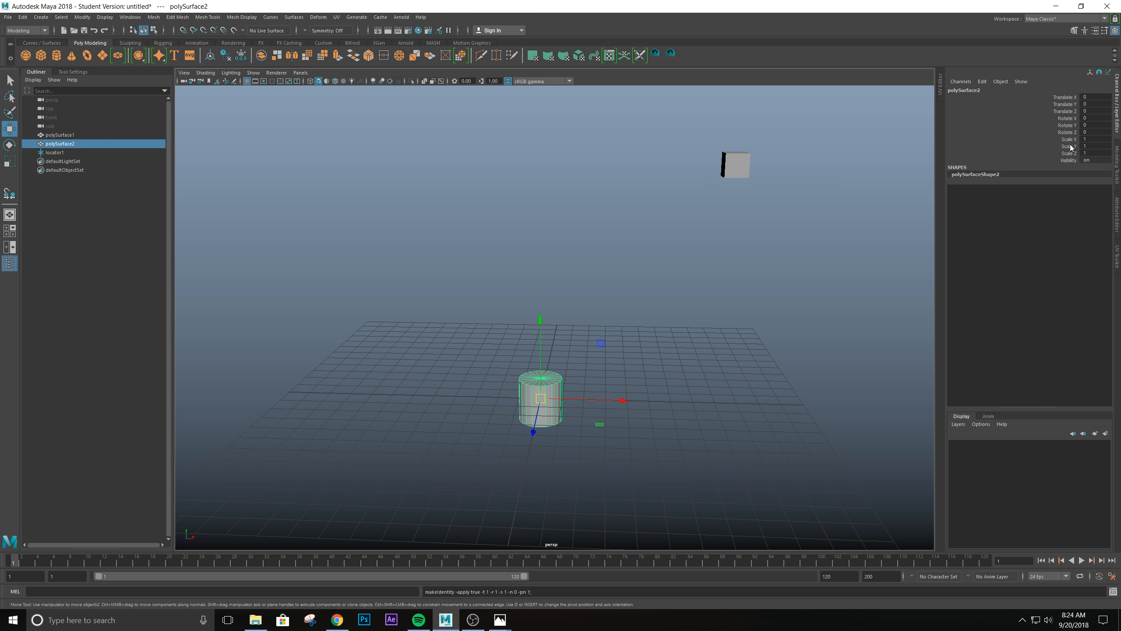
scroll(566, 358, down, 2)
scroll(617, 435, up, 2)
scroll(617, 424, down, 1)
scroll(617, 405, up, 4)
scroll(617, 405, down, 5)
alt+drag(616, 405, 631, 356)
alt+drag(759, 219, 676, 301)
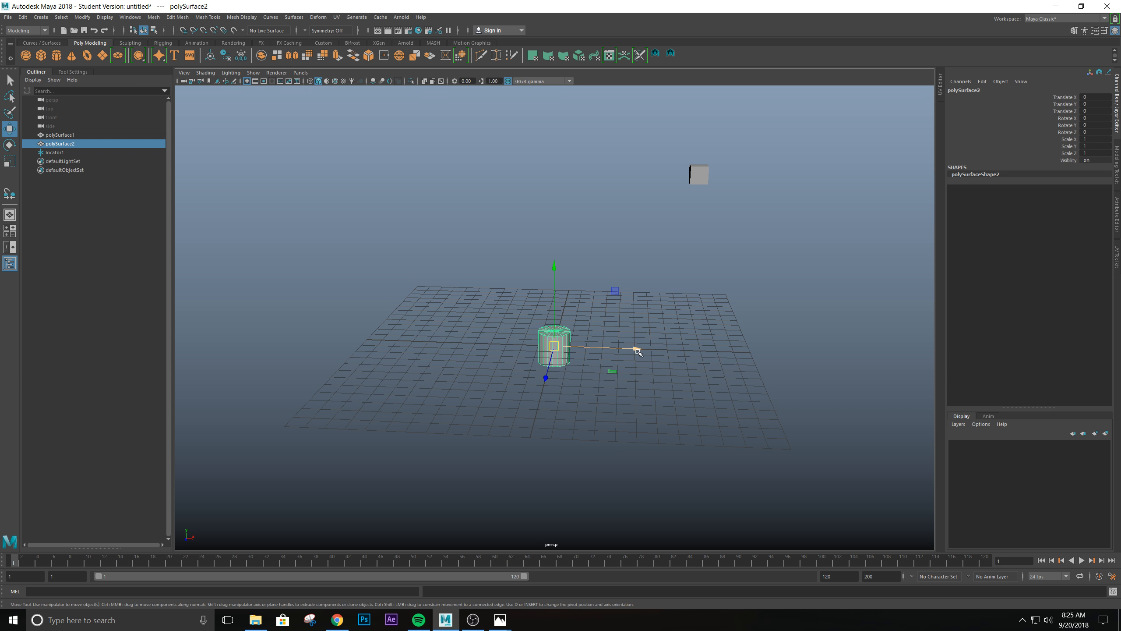
- Move the cylinder along X away from the origin and bring it back by setting Translate X to 0
drag(637, 350, 476, 350)
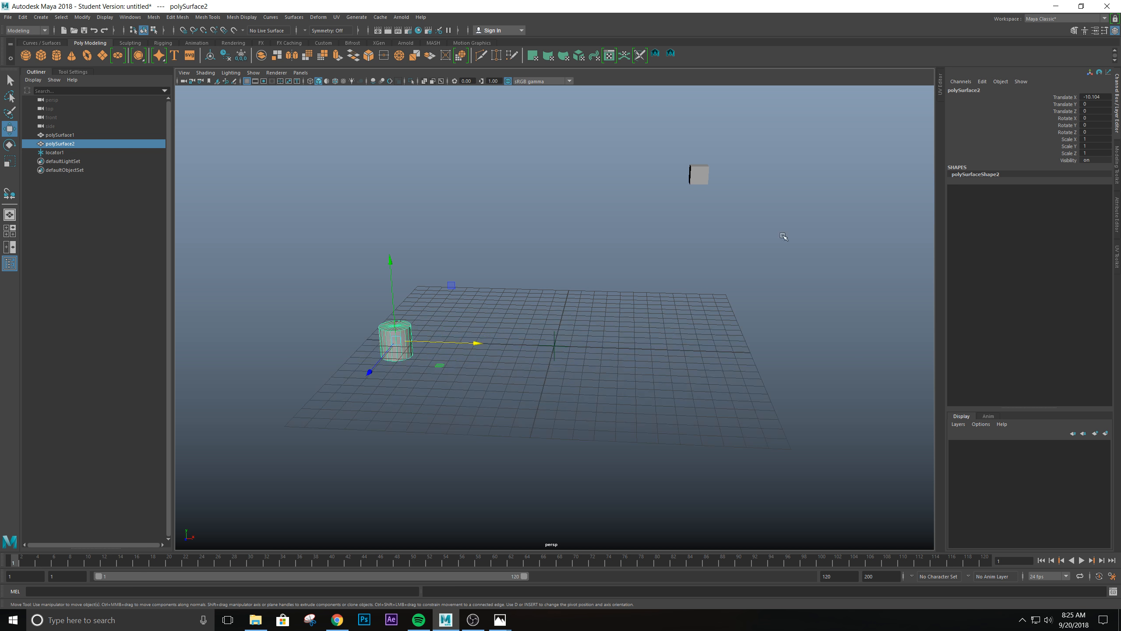
click(1095, 97)
text(0)
key(Return)
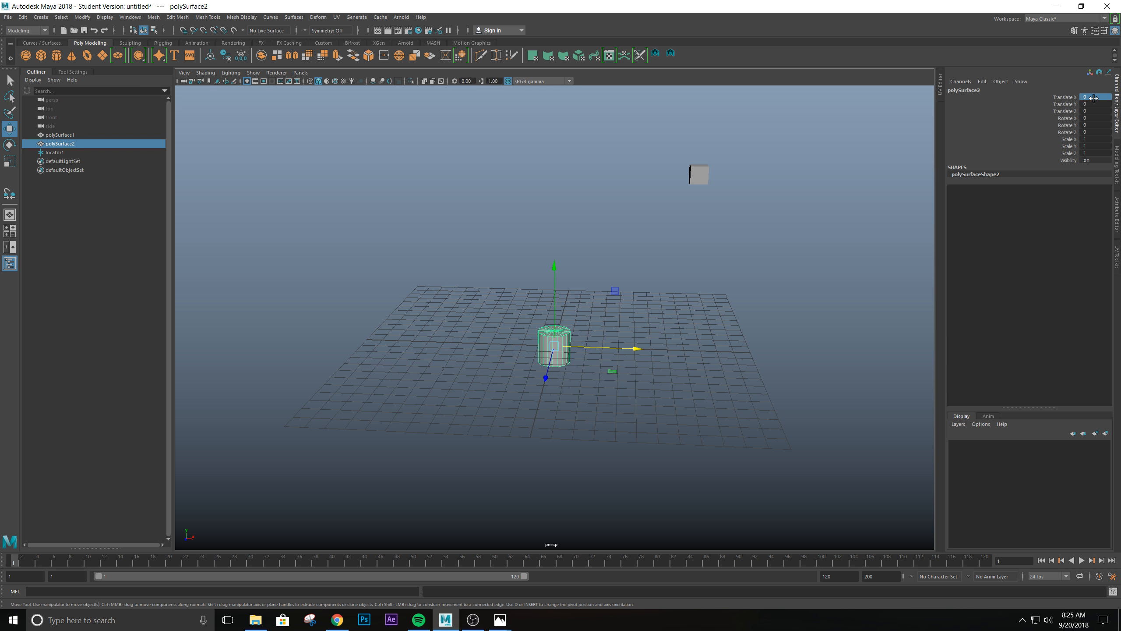
- Move the cylinder aside to about -13.6 in Translate X and point-snap the cube onto the locator at the grid origin
drag(638, 349, 425, 348)
click(699, 174)
alt+drag(721, 195, 725, 190)
scroll(726, 190, up, 2)
key(v)
drag(724, 142, 547, 352)
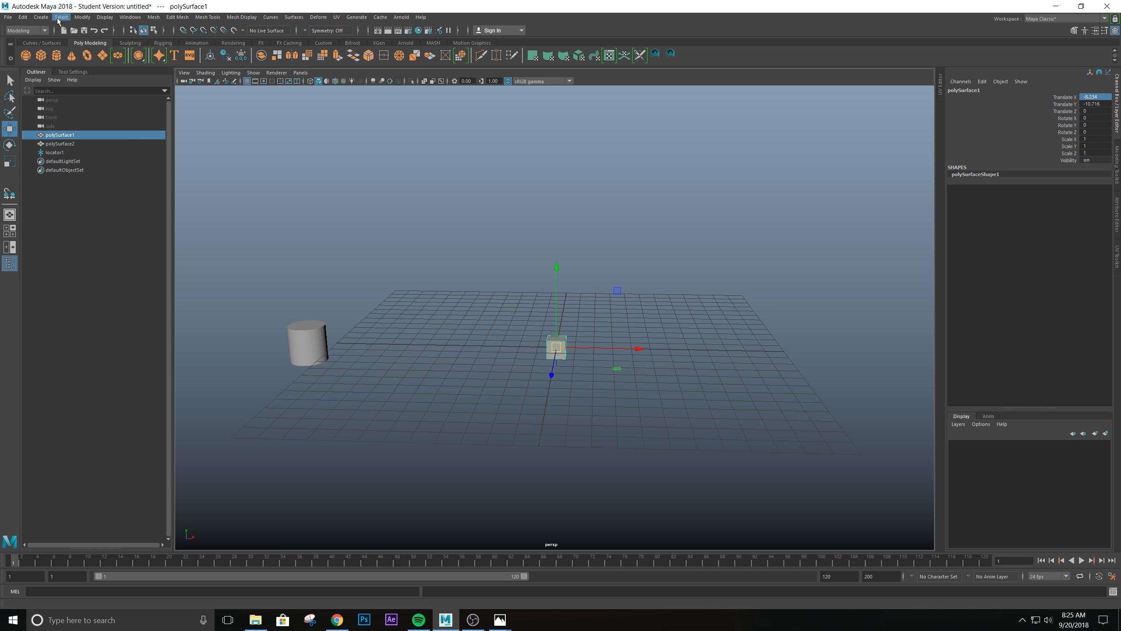
- Freeze the transformations of the cube at the origin
click(79, 17)
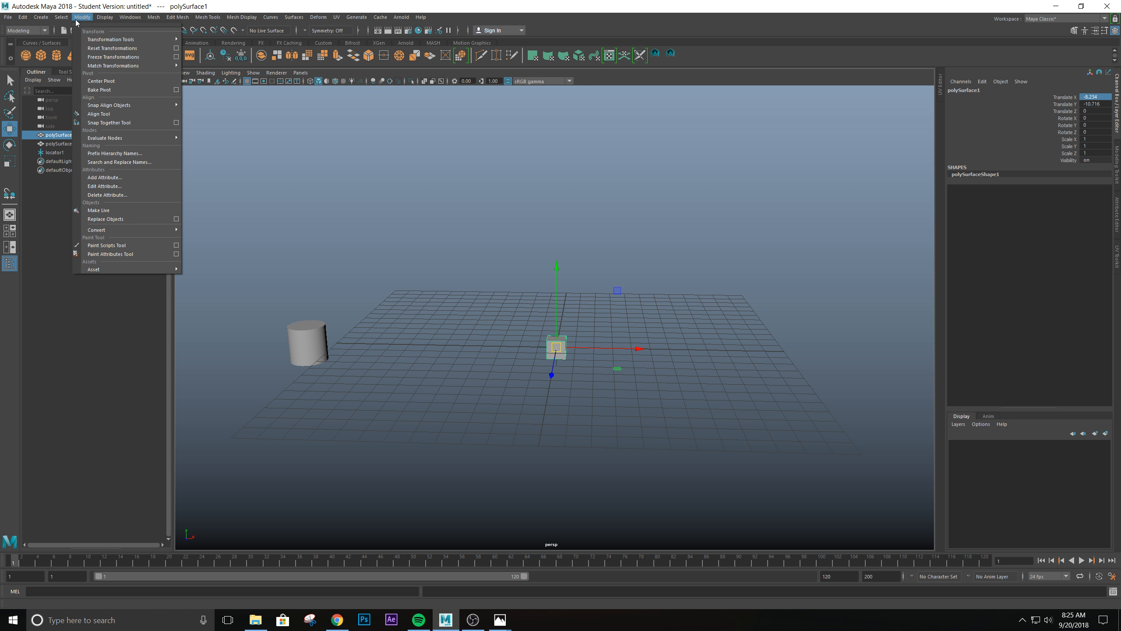
mouse_move(96, 107)
click(98, 57)
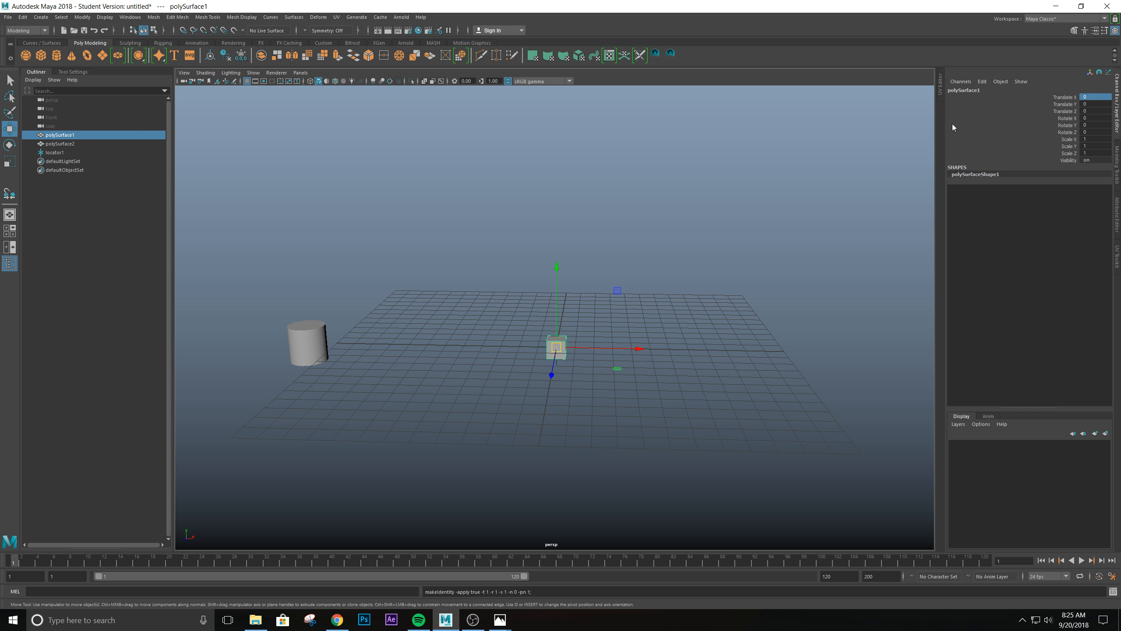
- Select the cylinder and set its Translate X to 0
click(323, 350)
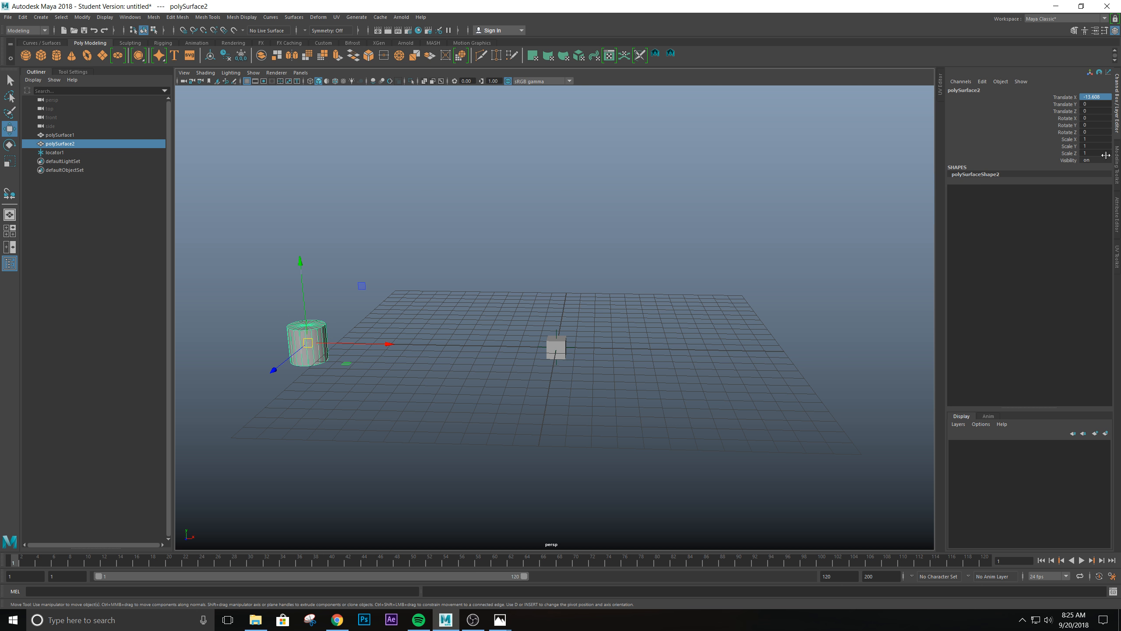
click(1086, 97)
text(0)
key(Return)
scroll(814, 393, down, 2)
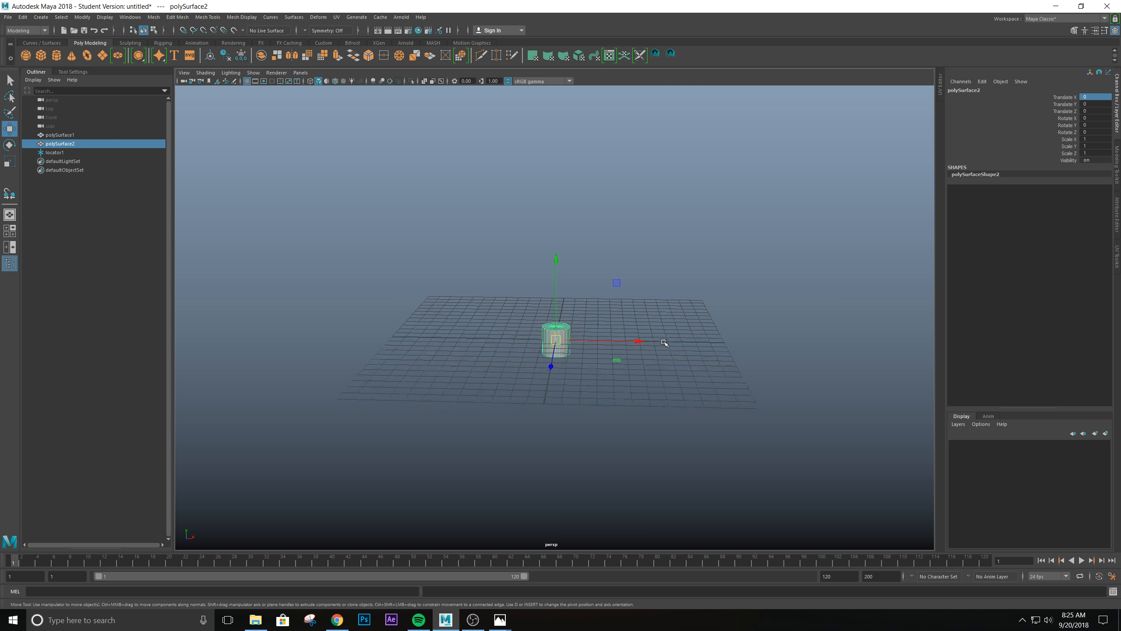
- Raise the cylinder about 3.87 units in Y above the cube and undo the move
scroll(664, 350, up, 4)
alt+drag(743, 476, 663, 435)
drag(570, 274, 570, 175)
alt+drag(694, 387, 592, 305)
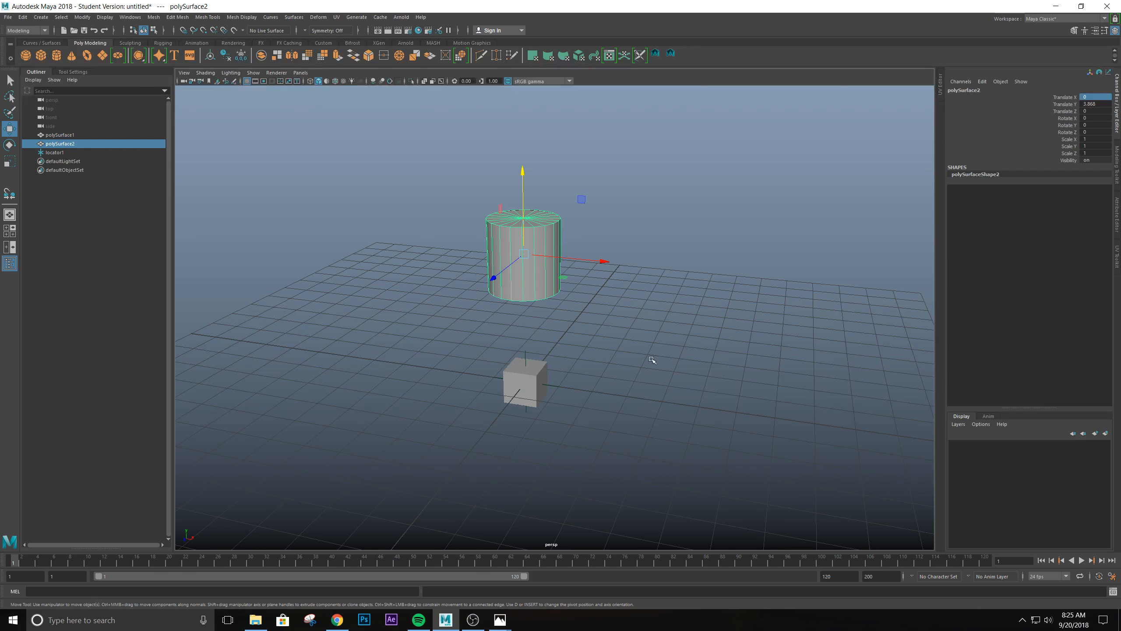
key(ctrl+z)
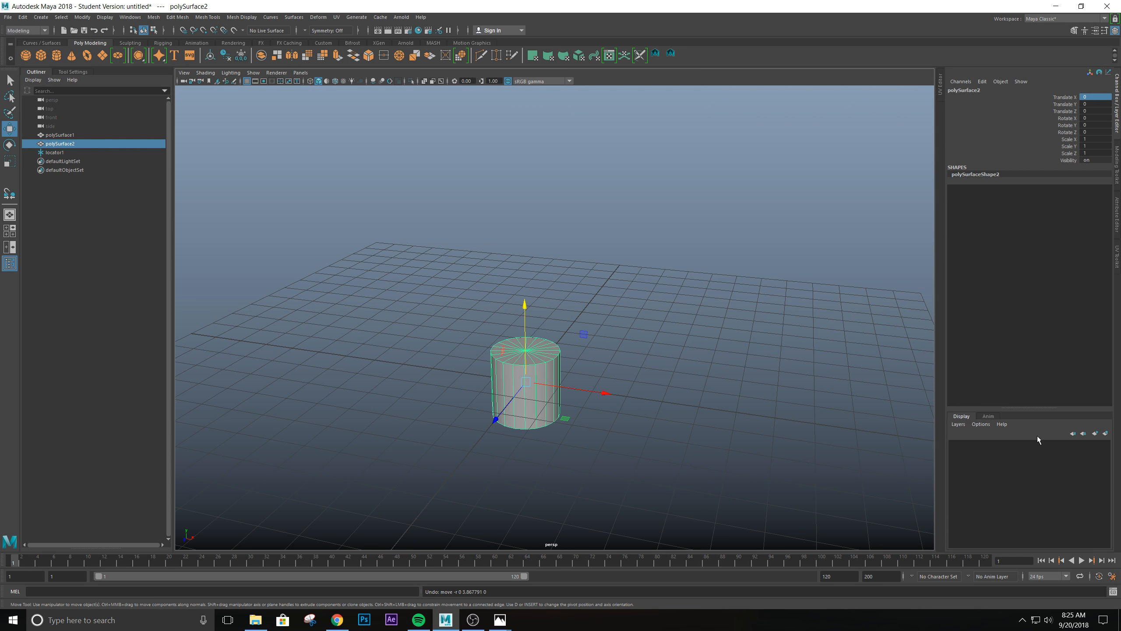
- Create a display layer containing the selected cylinder and hide that layer to expose the cube
click(1106, 434)
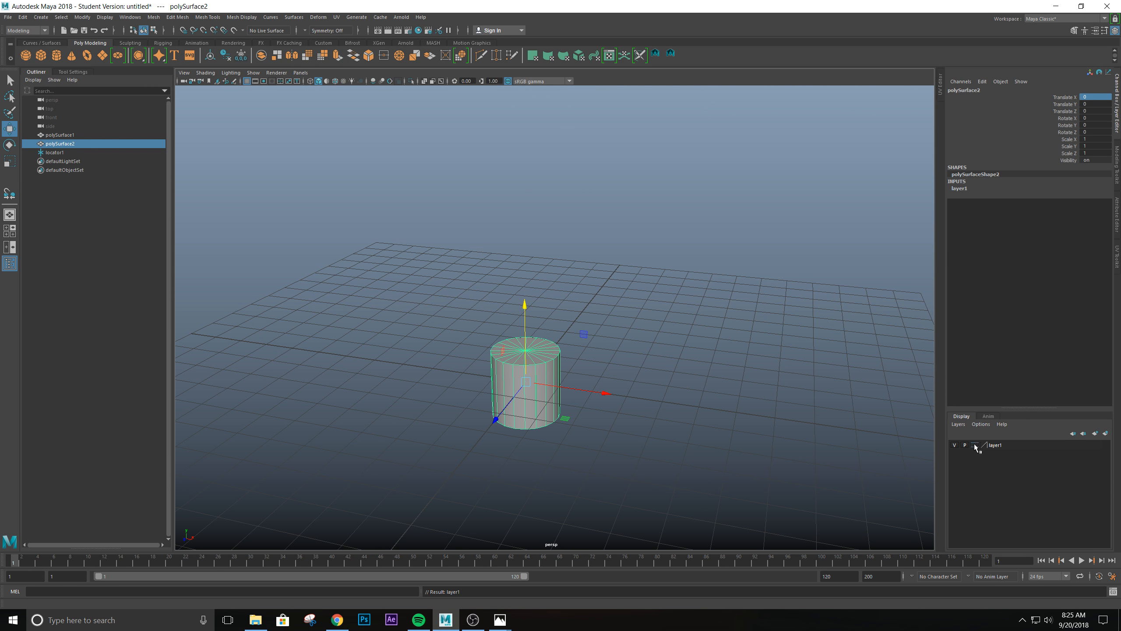
click(955, 445)
scroll(669, 420, up, 3)
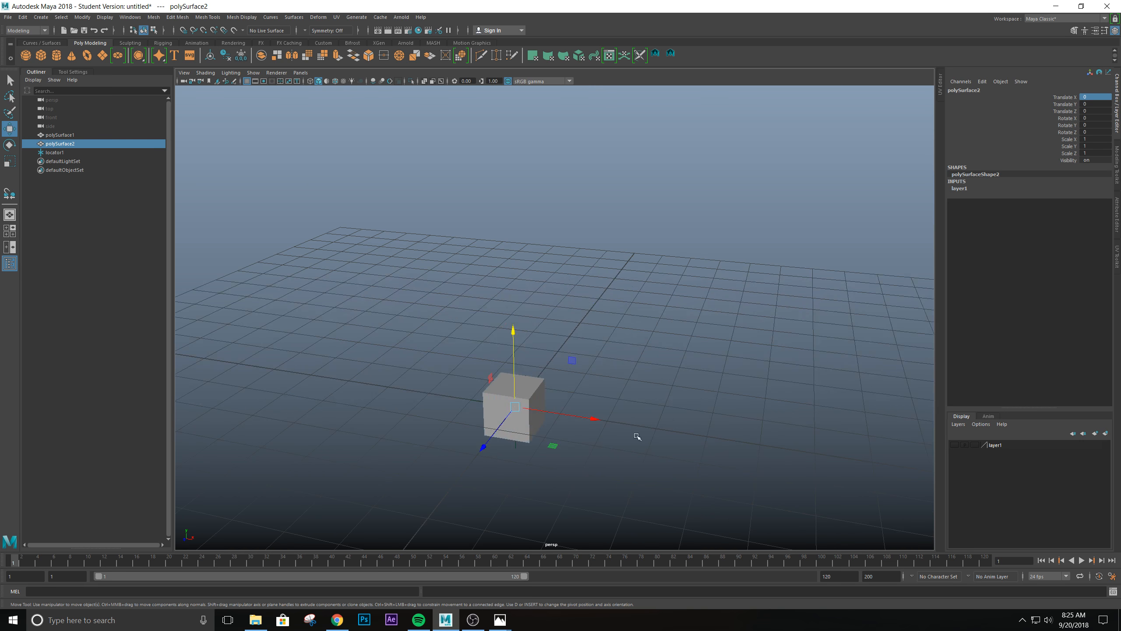
alt+middle_drag(630, 423, 692, 368)
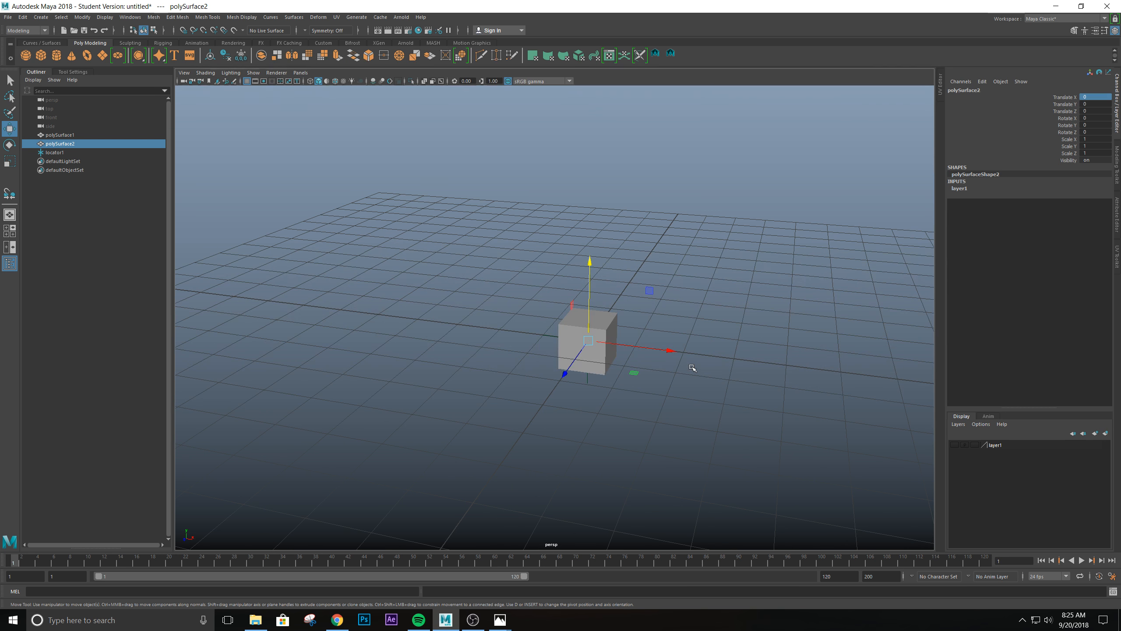